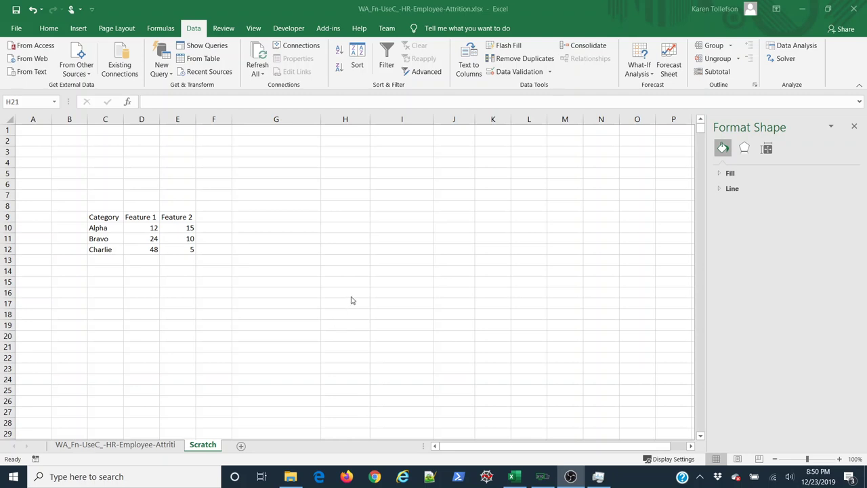
Step: Select the sample table's Alpha–Charlie labels, feature headers and values in turn
key(alt+Tab)
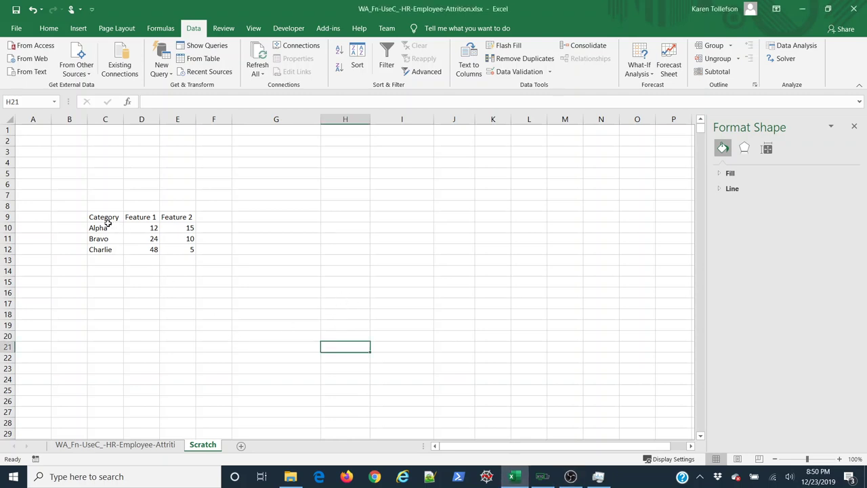
drag(107, 221, 107, 251)
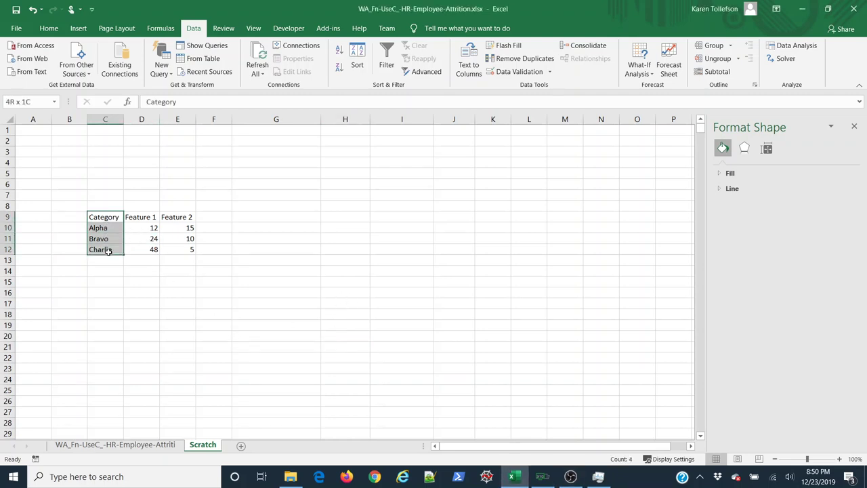
click(134, 216)
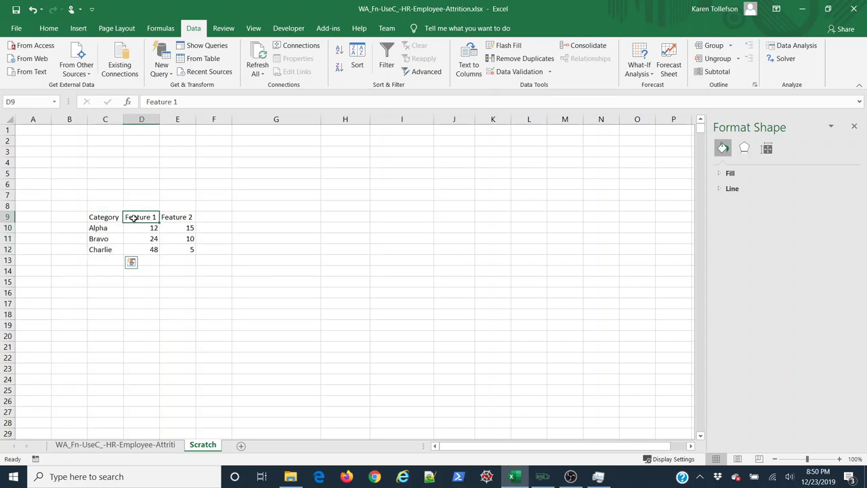
drag(133, 217, 190, 213)
click(147, 233)
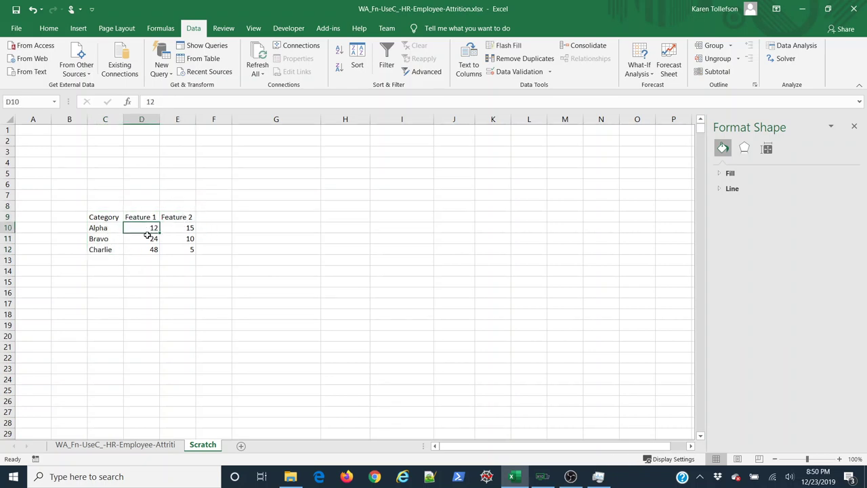
click(184, 238)
click(155, 249)
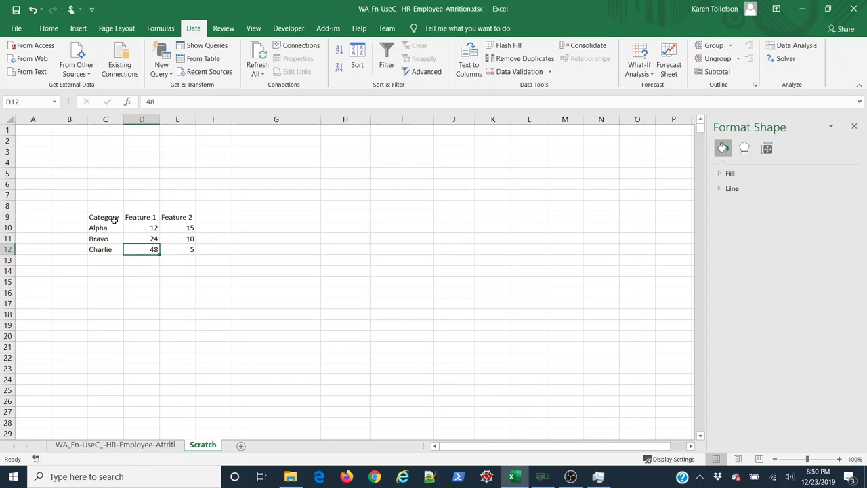
drag(112, 228, 107, 249)
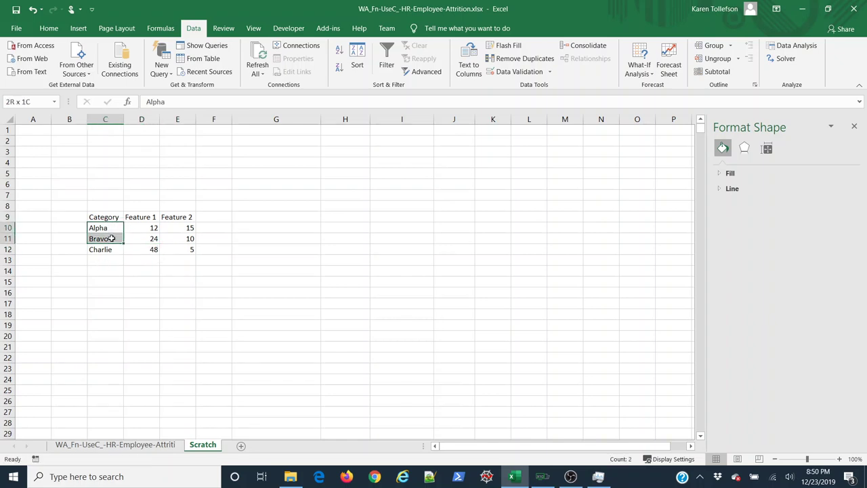
Step: Select the whole Alpha/Bravo/Charlie sample table including its headers
click(148, 279)
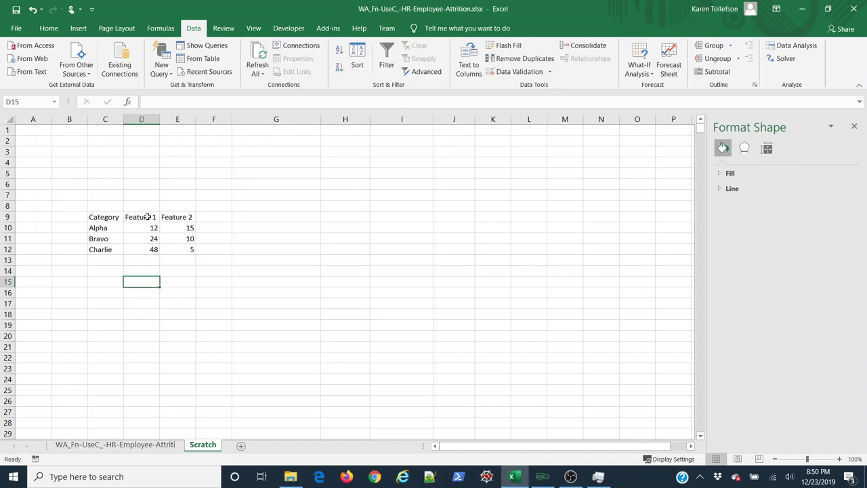
mouse_move(147, 217)
mouse_down()
mouse_move(178, 217)
mouse_move(180, 251)
mouse_up()
click(150, 238)
click(174, 271)
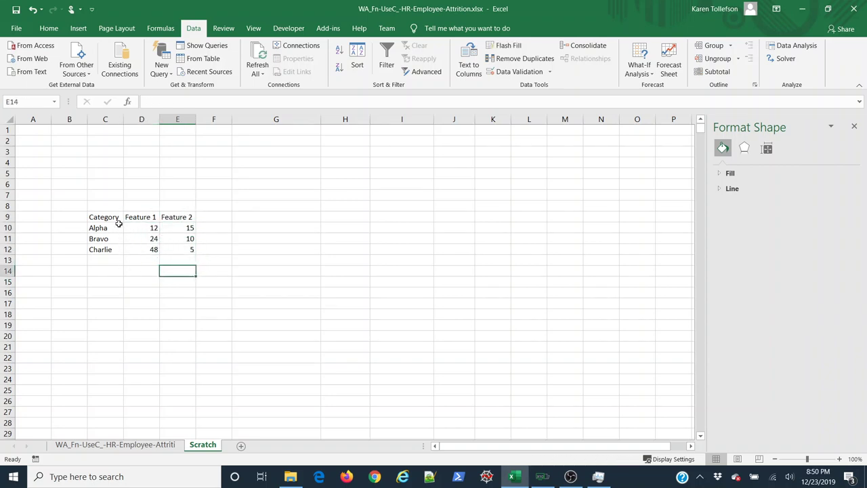
drag(110, 217, 164, 251)
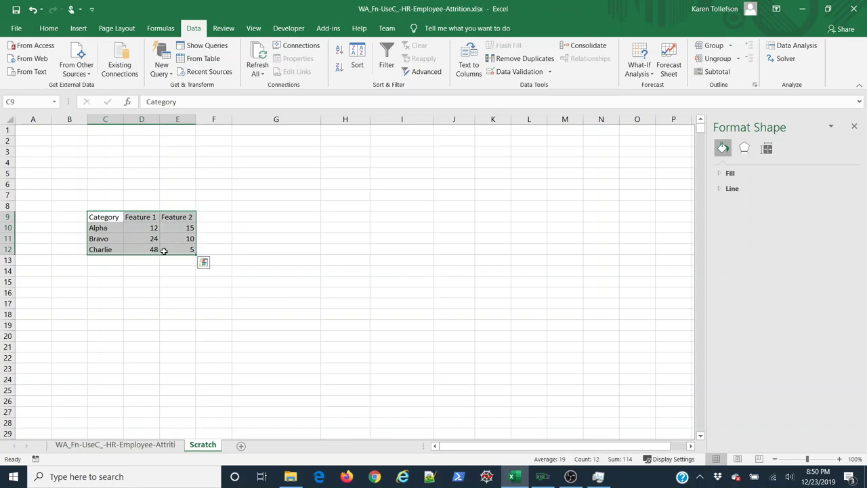
Step: Insert a demo clustered column chart of the sample table, enlarge it, then delete it
click(78, 27)
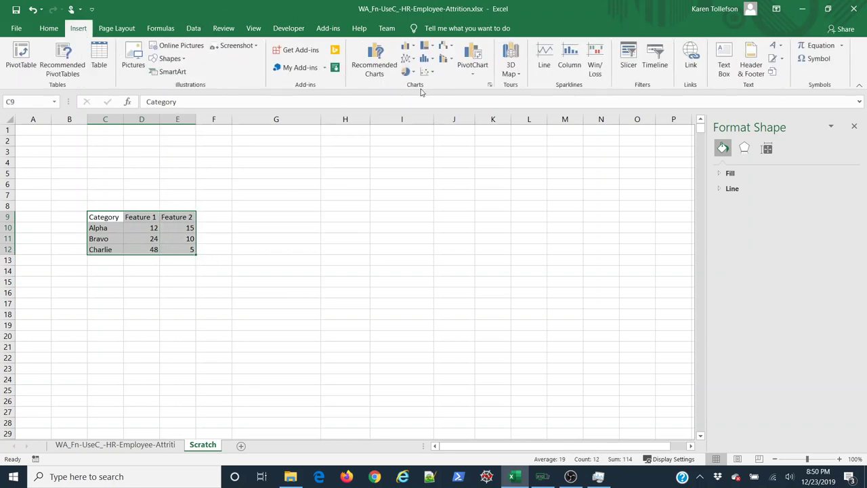
click(407, 46)
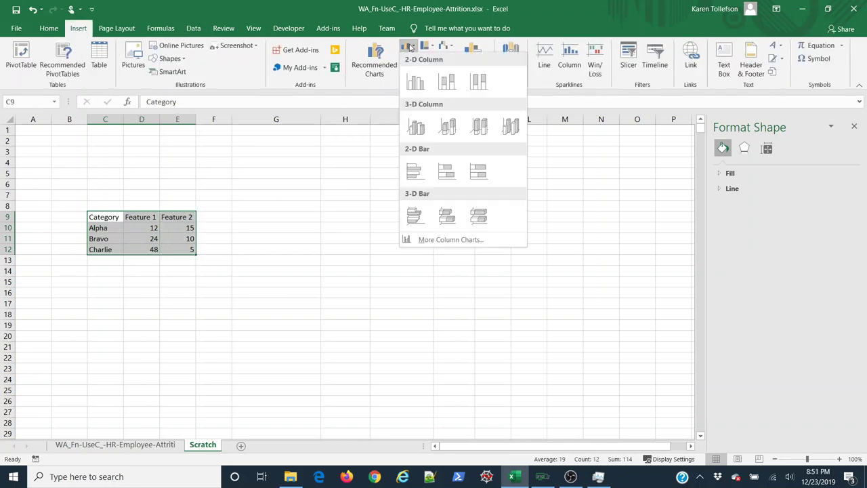
click(415, 80)
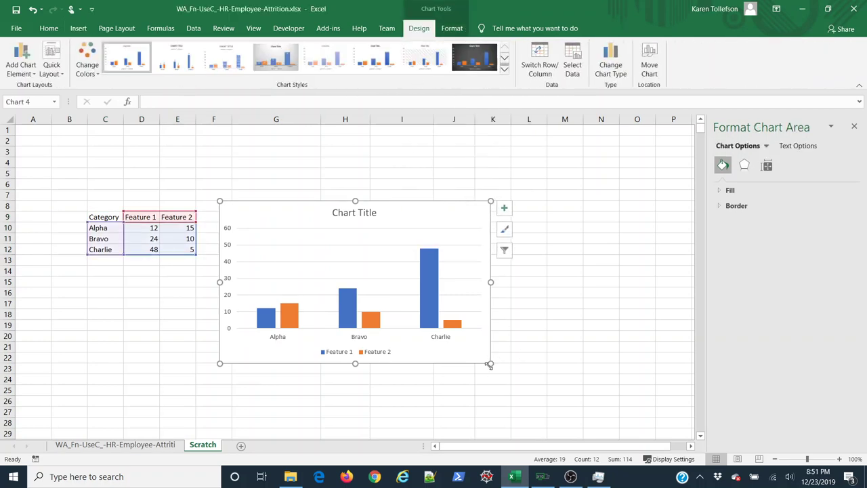
drag(490, 365, 532, 389)
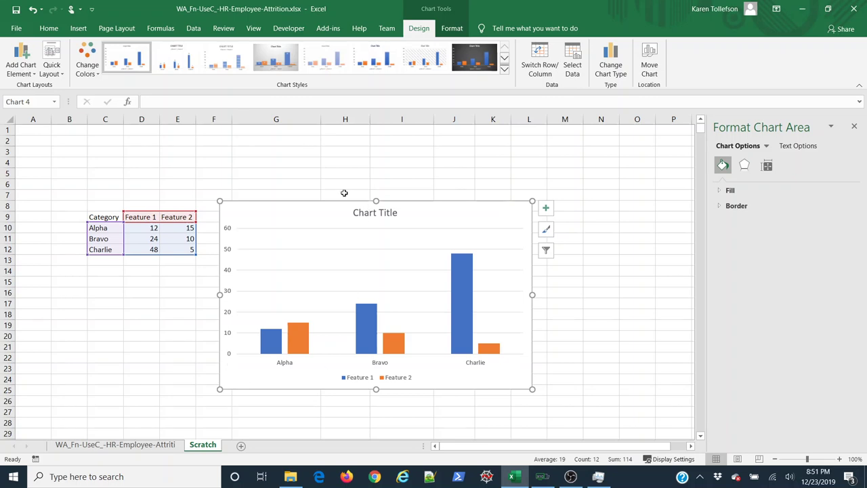
key(Delete)
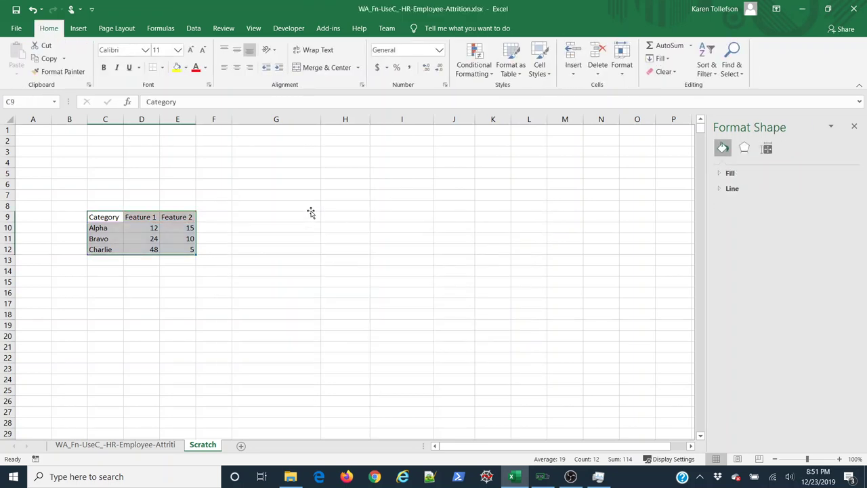
Step: Switch to the HR employee attrition sheet and inspect Department and BusinessTravel values
click(313, 270)
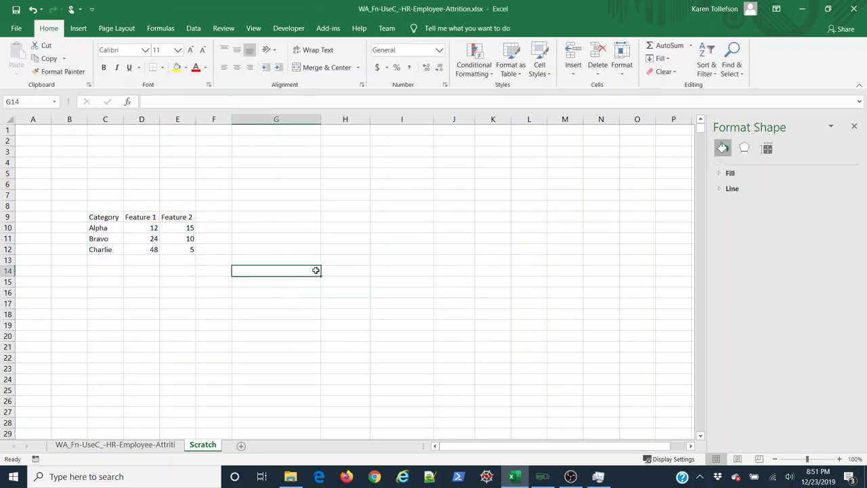
click(164, 445)
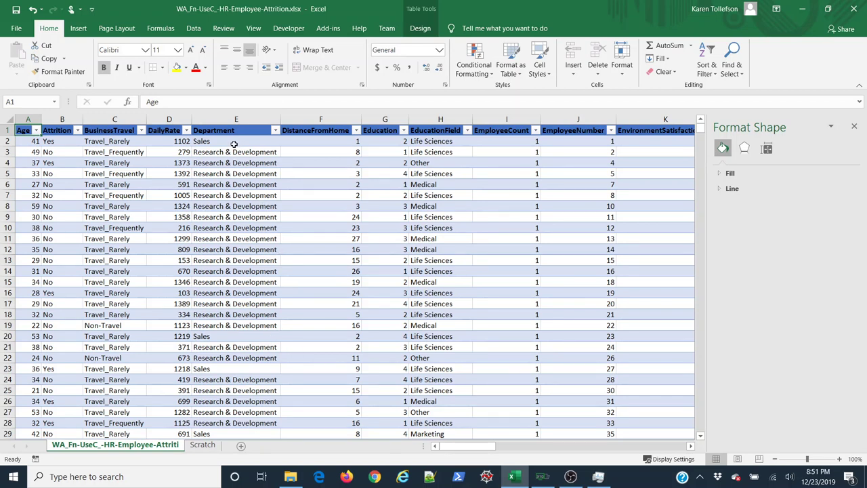
drag(234, 141, 231, 358)
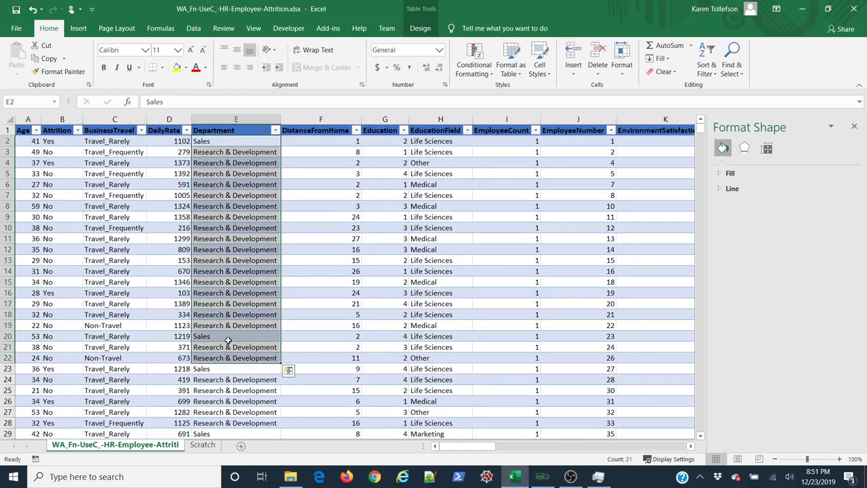
click(229, 338)
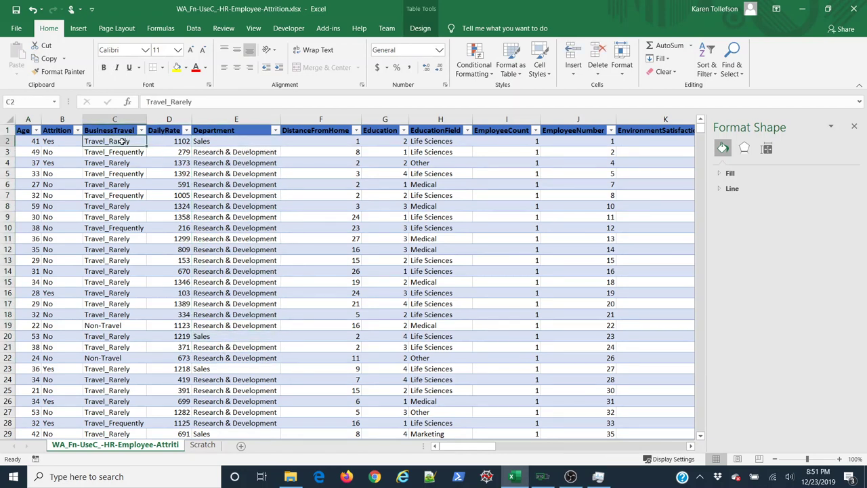
drag(129, 142, 123, 153)
click(100, 327)
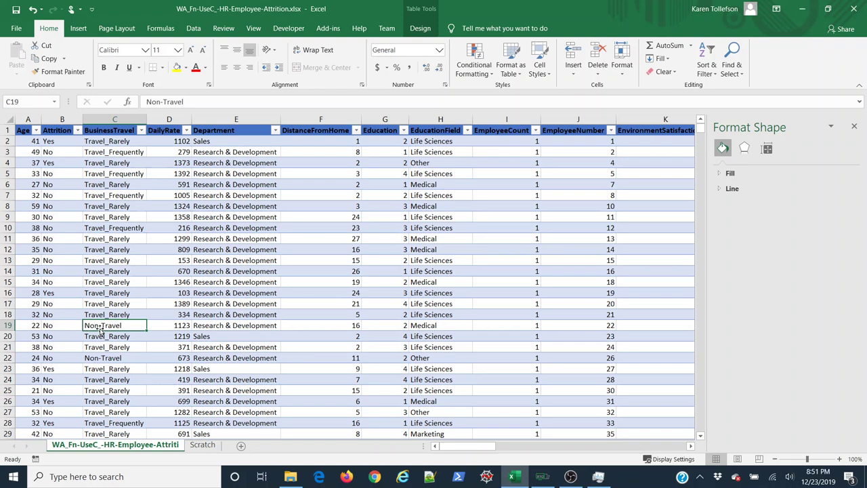
click(107, 315)
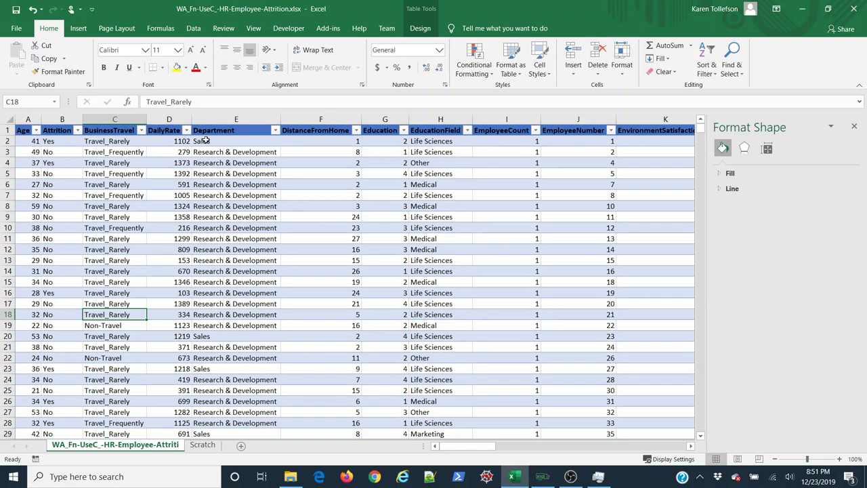
Step: Click through the first Department and BusinessTravel entries, ending on the first Department cell
click(207, 140)
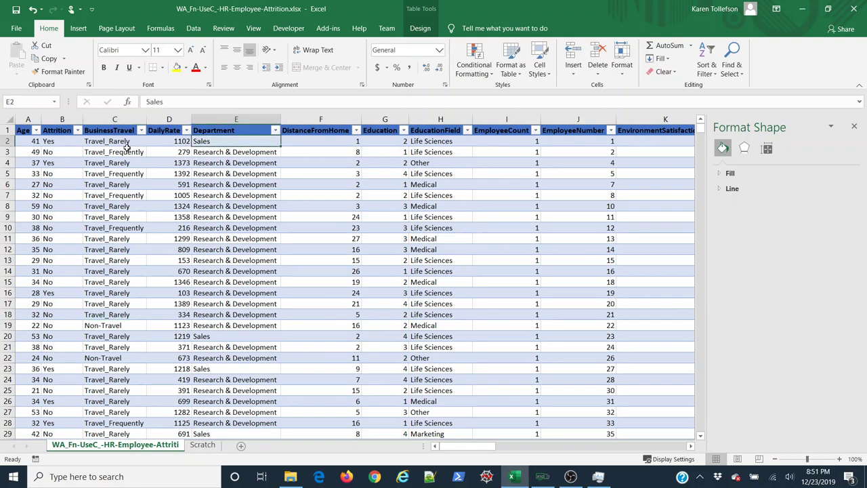
click(257, 152)
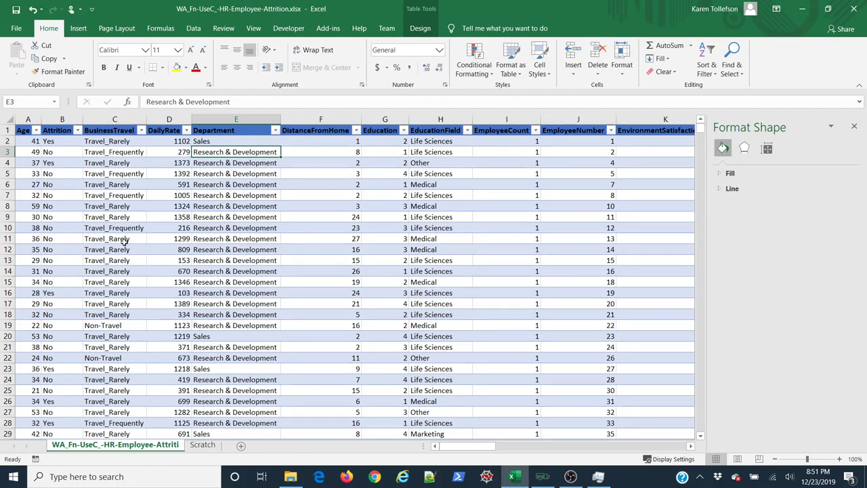
click(113, 139)
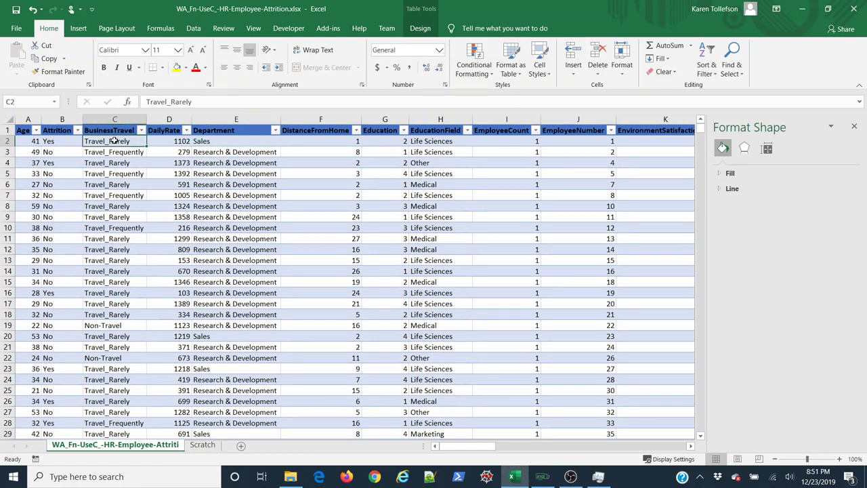
click(216, 139)
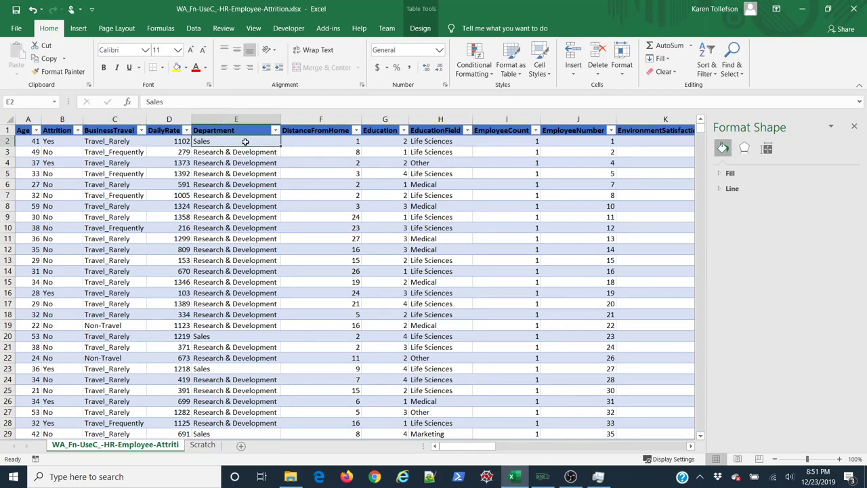
Step: Copy all Department values and paste them into G14 on the Scratch sheet
key(ctrl+shift+Down)
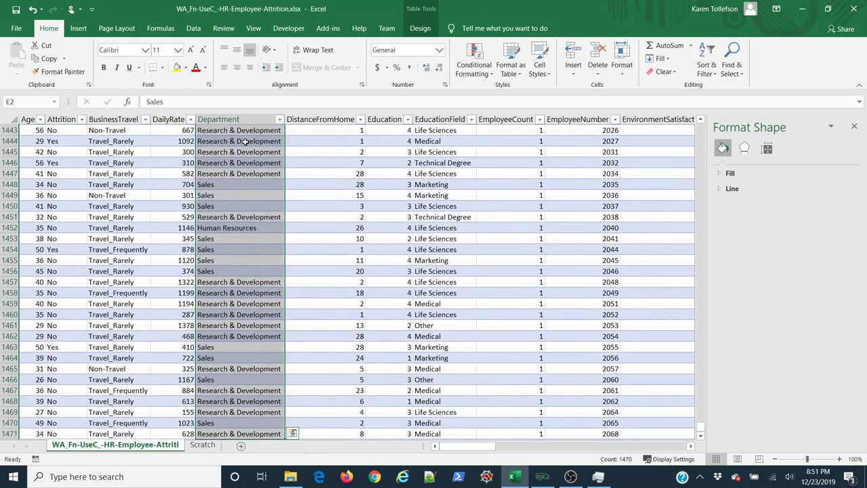
key(ctrl+c)
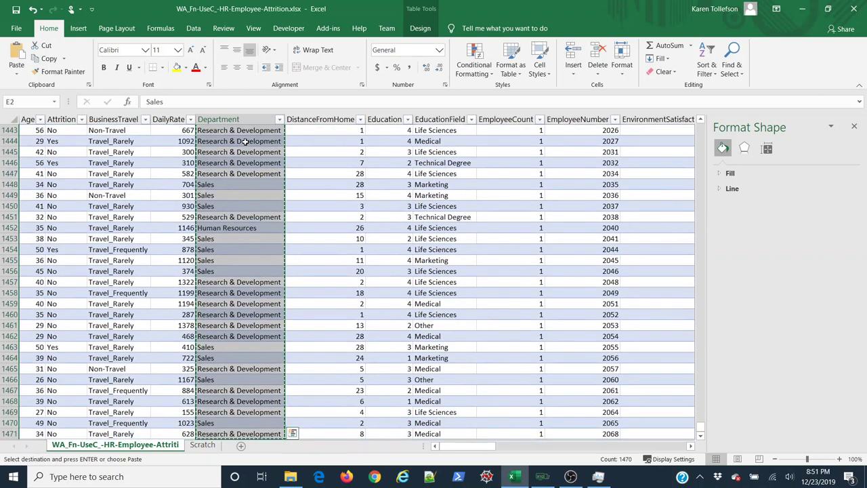
click(202, 445)
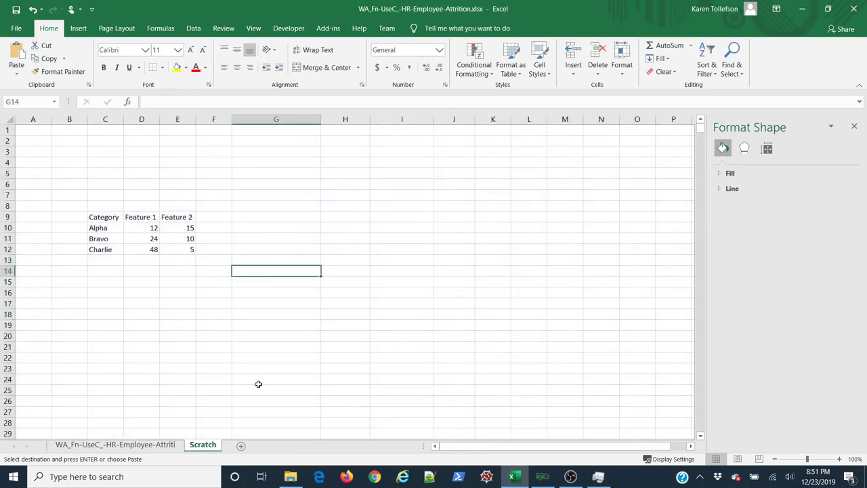
right_click(277, 274)
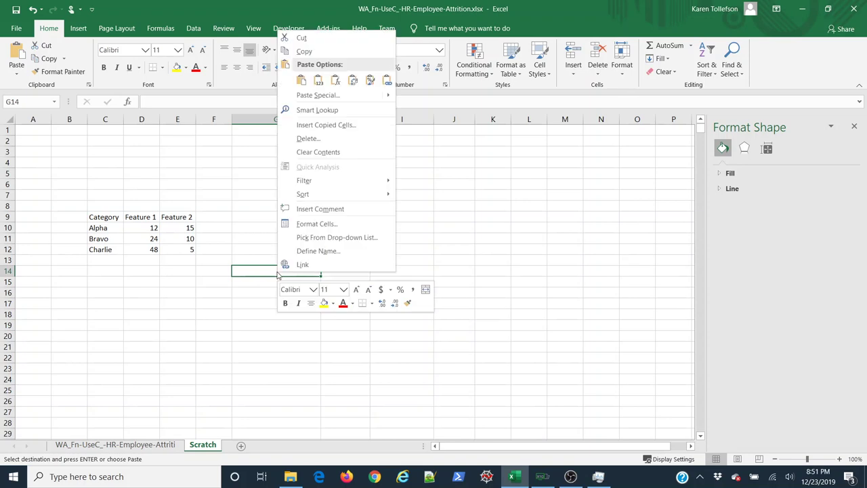
click(317, 80)
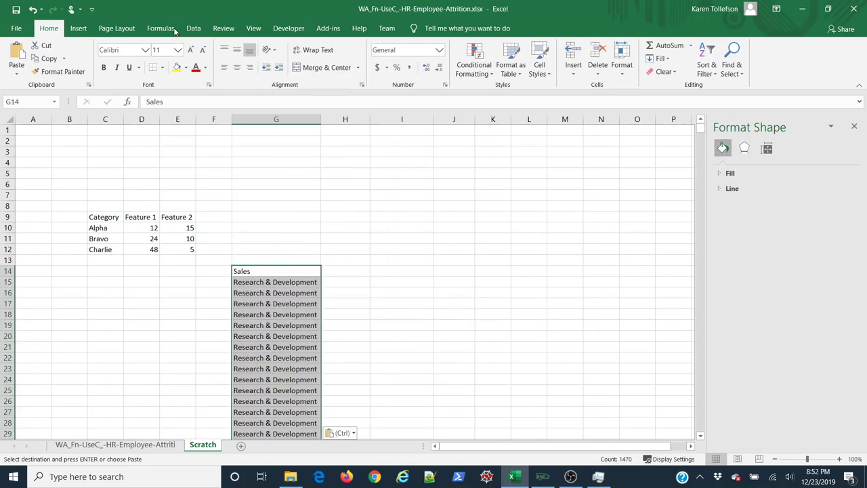
Step: Remove duplicates from the pasted list, leaving Sales, Research & Development and Human Resources
click(201, 32)
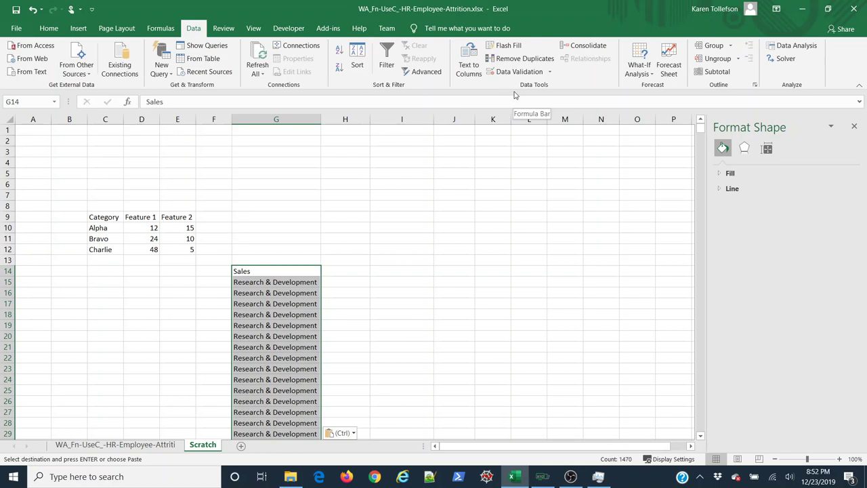
click(525, 58)
click(164, 435)
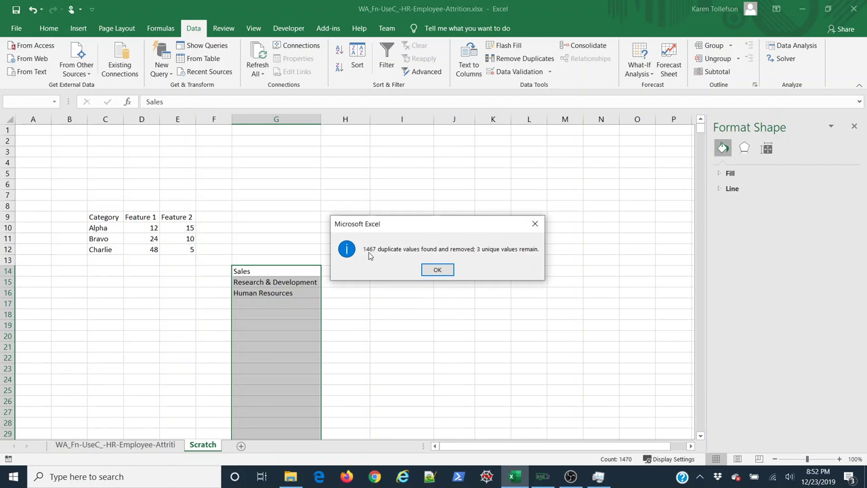
click(438, 269)
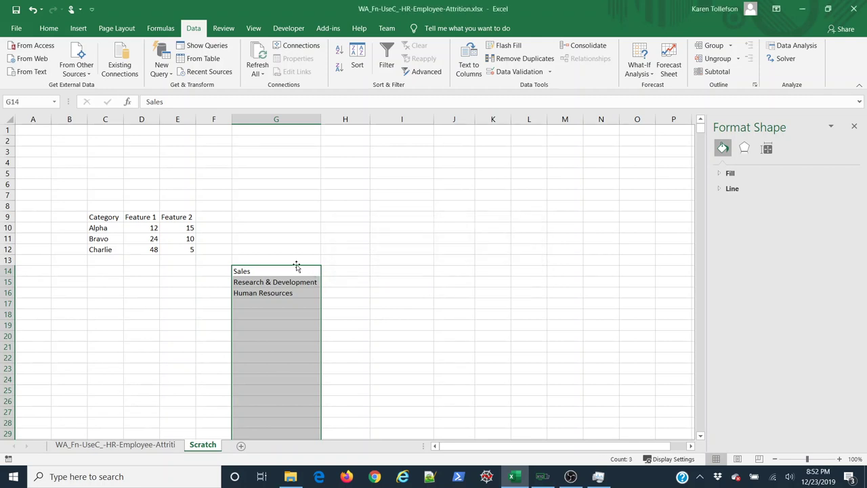
click(309, 250)
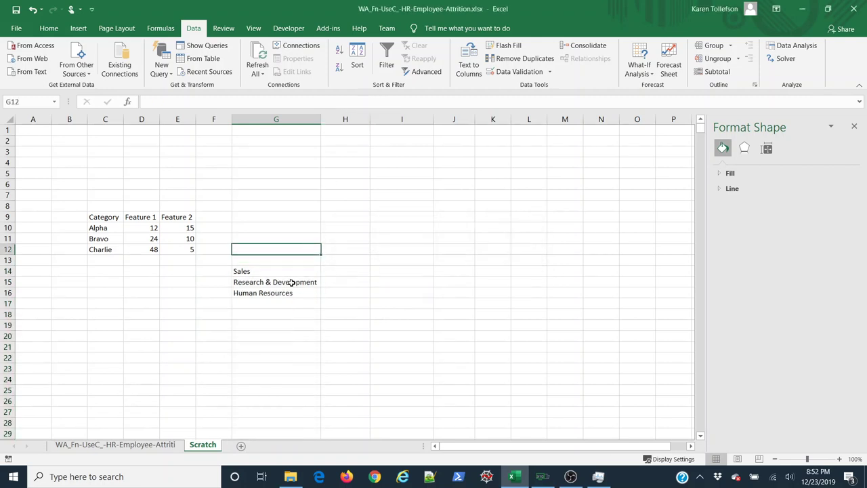
Step: Copy all 1,470 BusinessTravel values from the employee attrition sheet
mouse_move(291, 270)
mouse_down()
mouse_move(300, 278)
mouse_move(452, 261)
mouse_up()
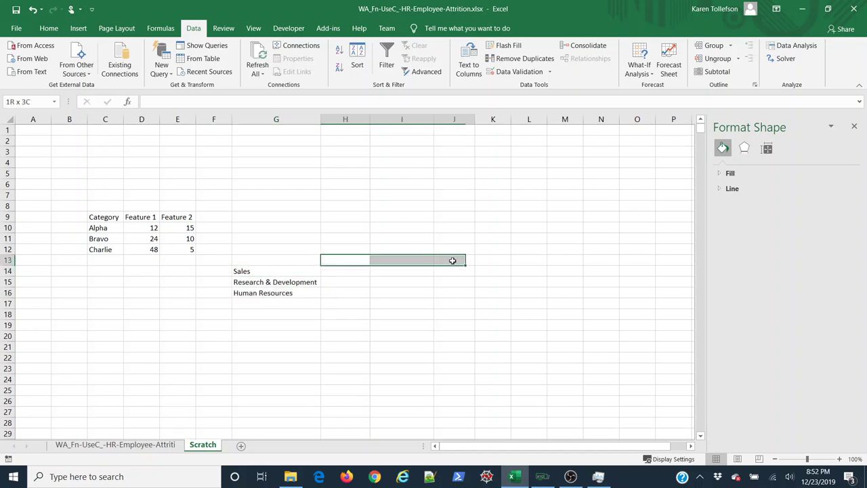
click(366, 305)
click(170, 444)
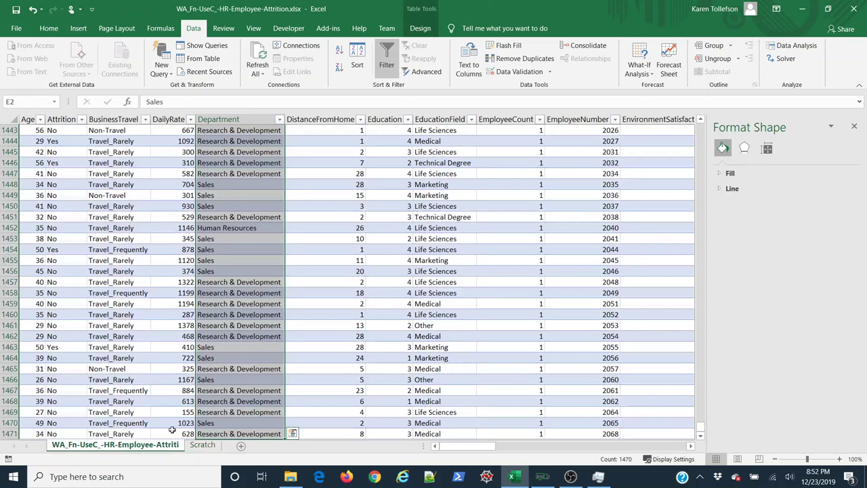
click(120, 184)
key(ctrl+Up)
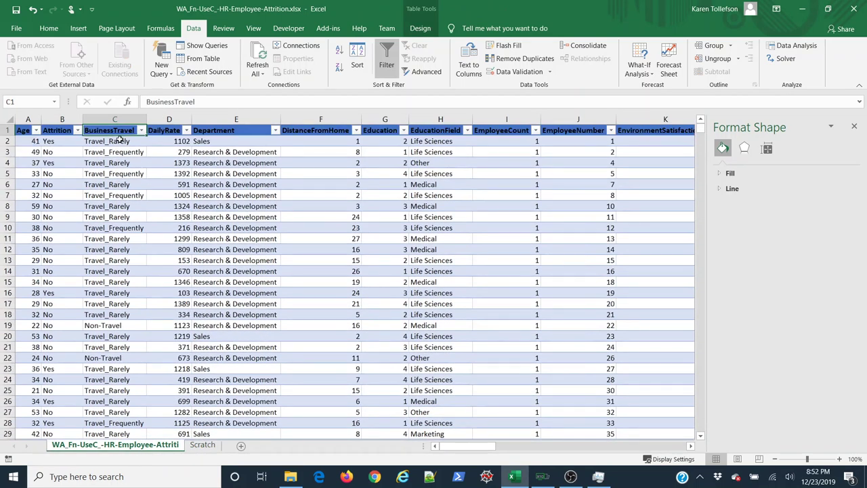
click(120, 140)
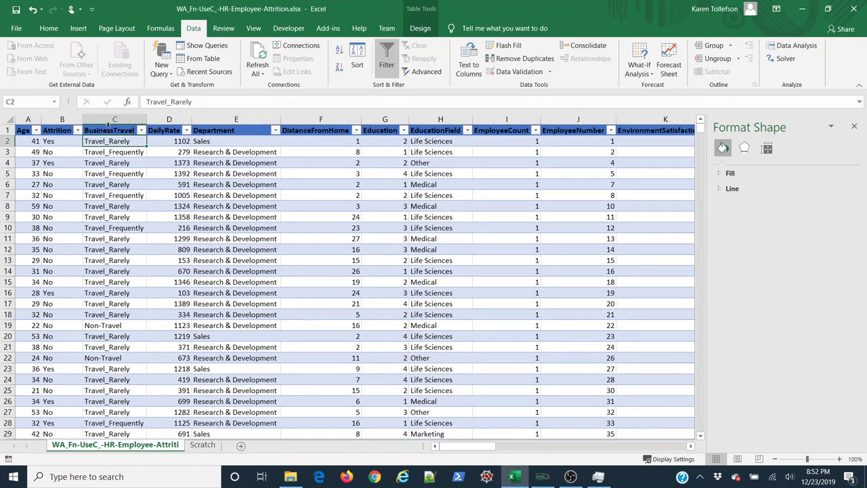
click(109, 123)
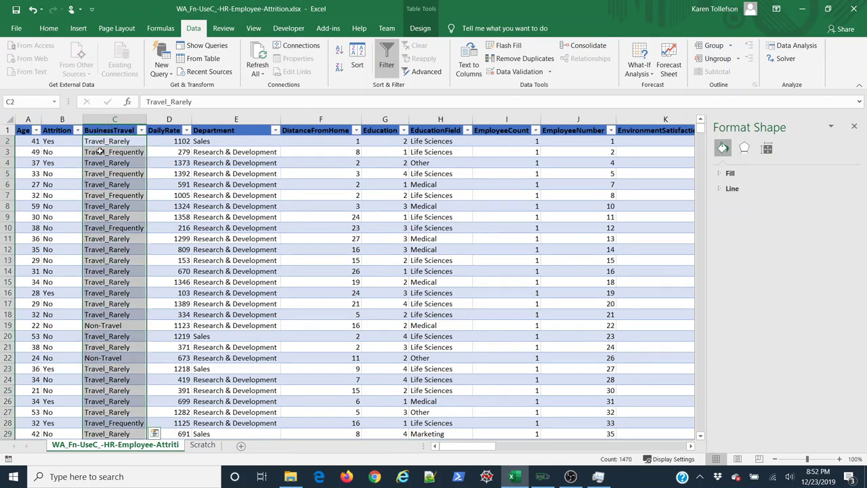
key(ctrl+c)
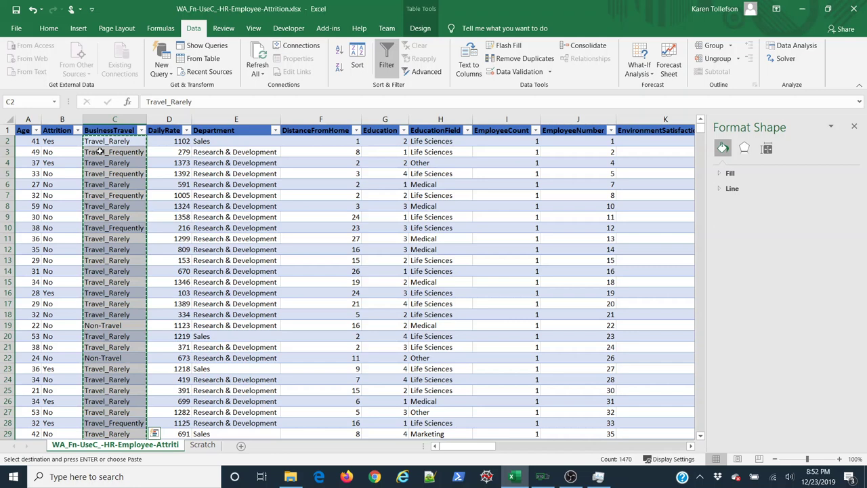
Step: Paste the travel values at H13 on Scratch and remove duplicates in column H only
click(203, 444)
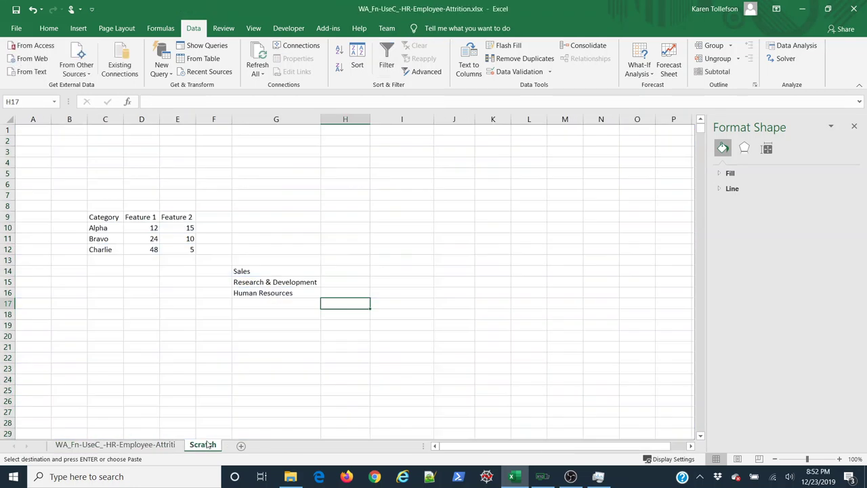
click(342, 262)
right_click(343, 264)
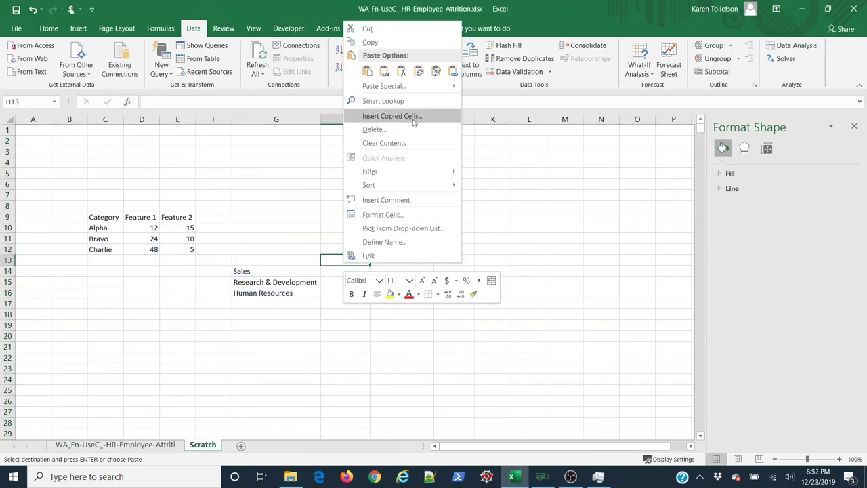
click(386, 72)
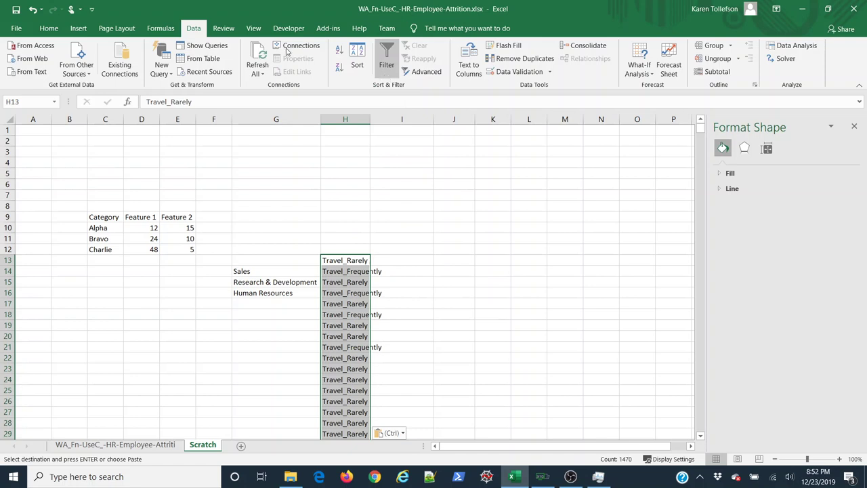
click(521, 58)
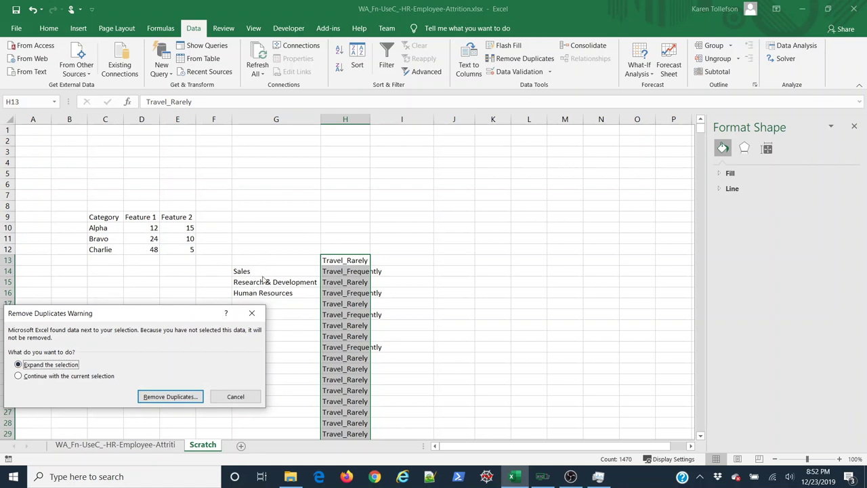
click(21, 377)
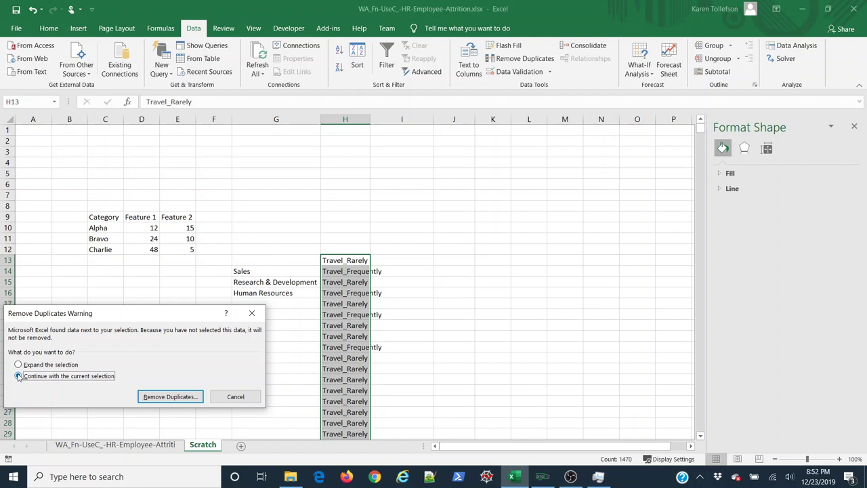
click(165, 398)
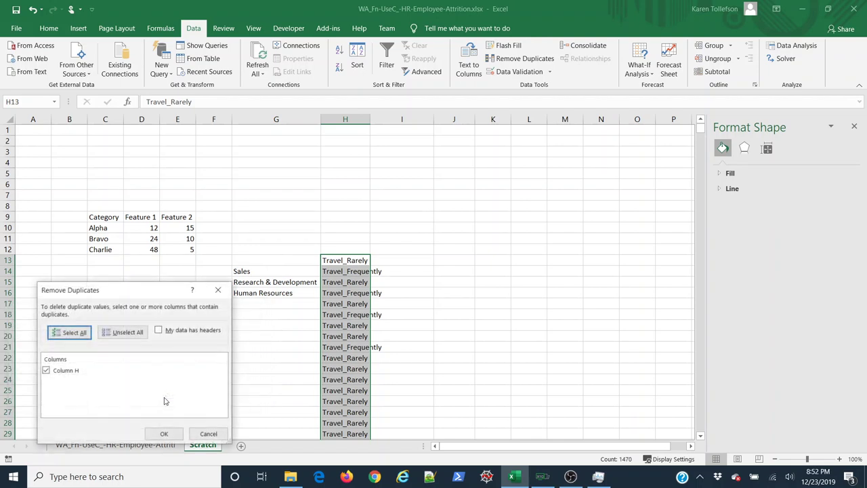
click(169, 433)
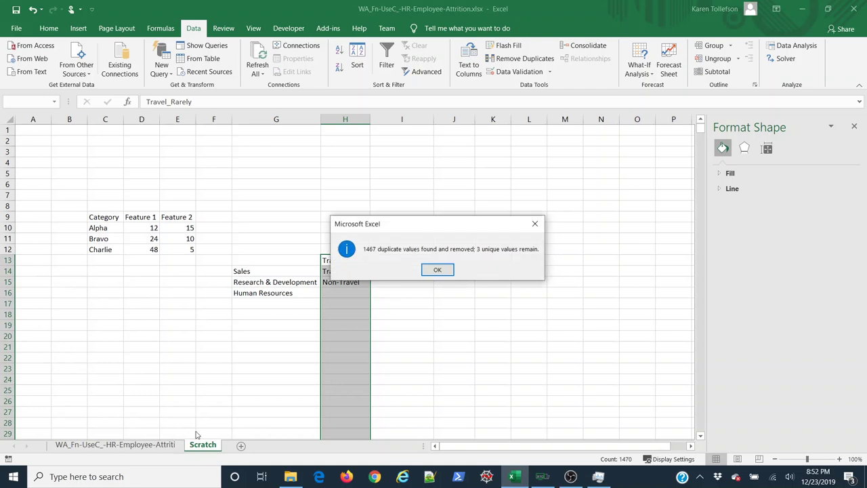
click(438, 269)
Step: Move Travel_Frequently to I13 and Non-Travel to J13 as row-13 headings
click(341, 285)
click(359, 271)
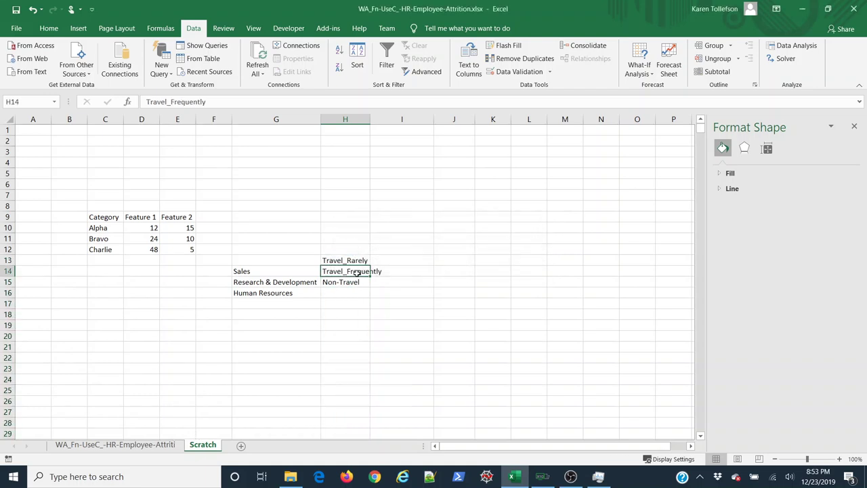
drag(371, 274, 406, 261)
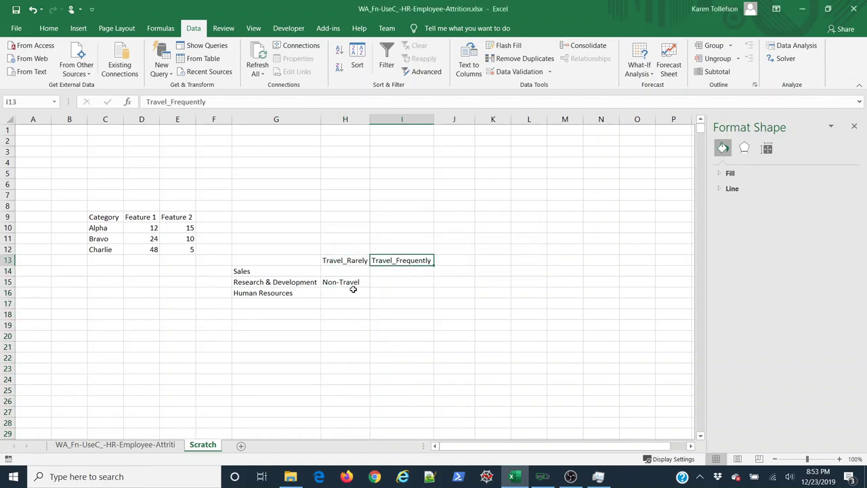
click(355, 284)
mouse_move(366, 288)
mouse_down()
mouse_move(462, 260)
mouse_move(440, 261)
mouse_up()
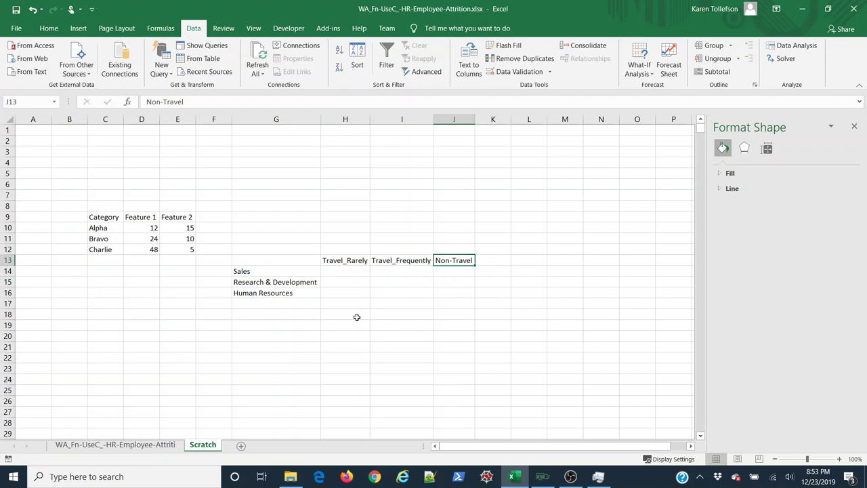
click(349, 304)
drag(342, 120, 446, 132)
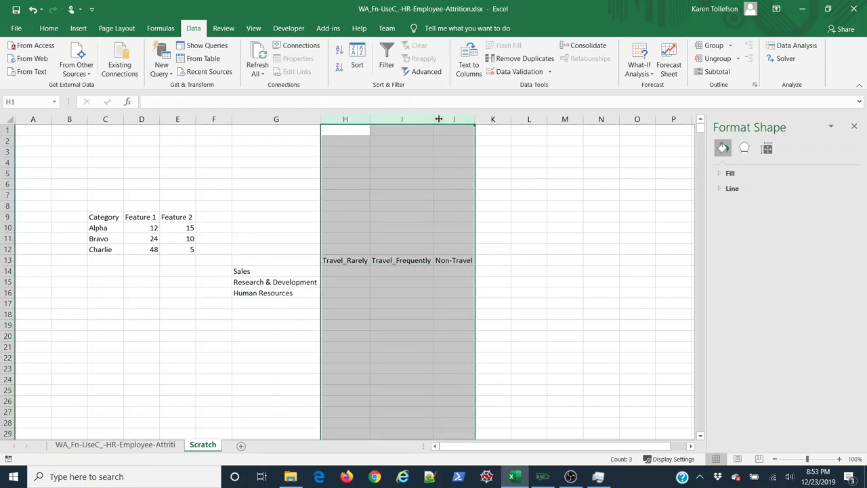
click(466, 324)
click(359, 272)
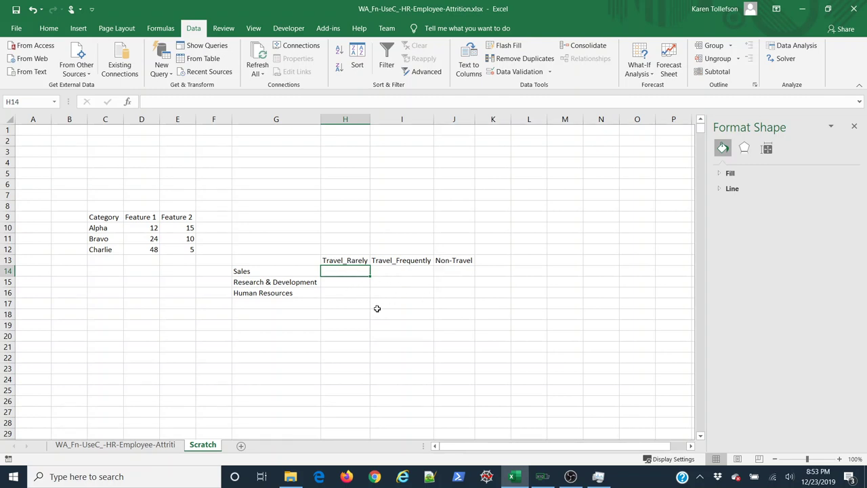
Step: Start =COUNTIFS in H14 with data[Department] matched to G14
text(=)
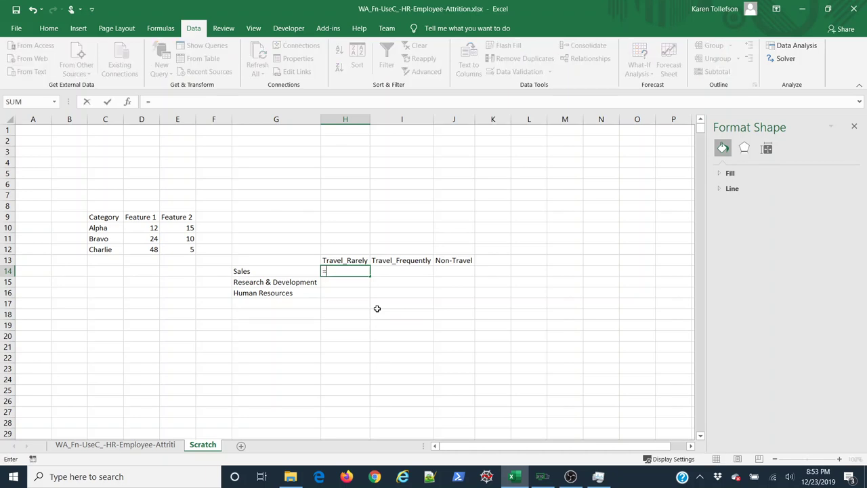
text(countifs)
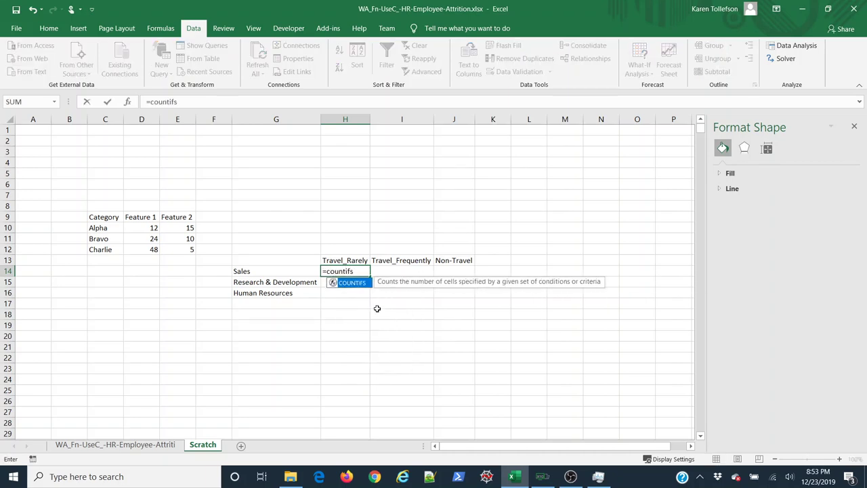
key(Tab)
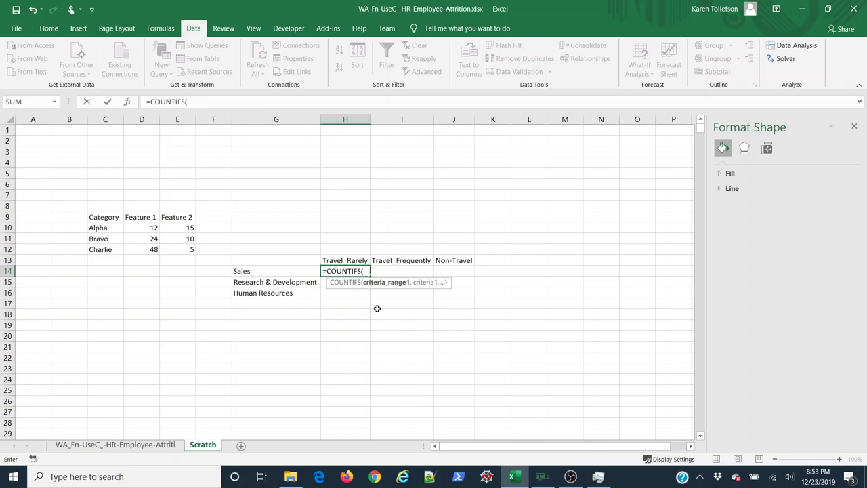
text(data)
key(Escape)
text([)
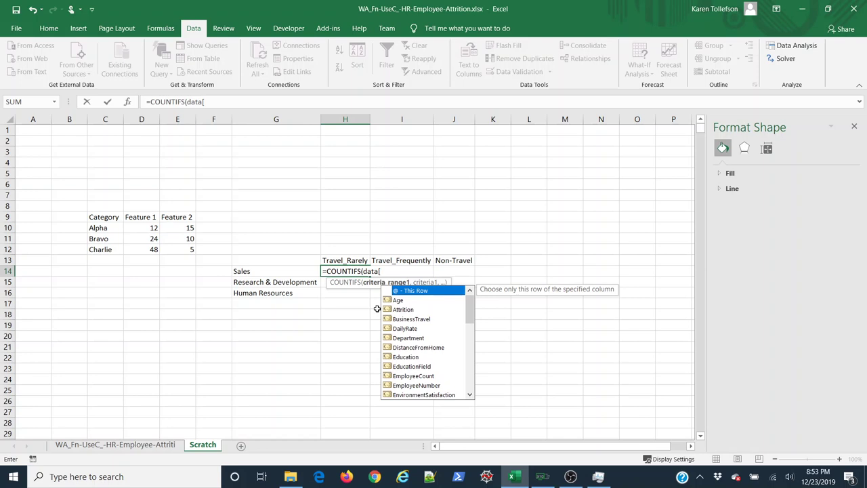
key(Down)
key(Down)
key(Down)
key(Down)
key(Down)
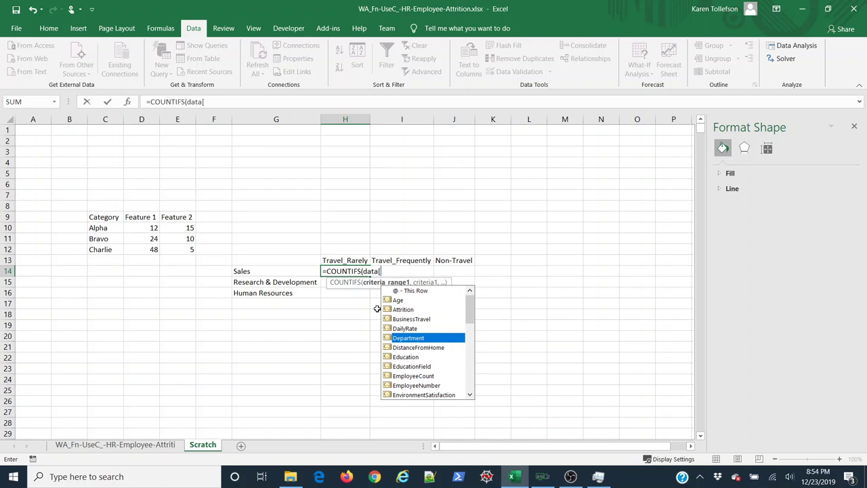
key(Tab)
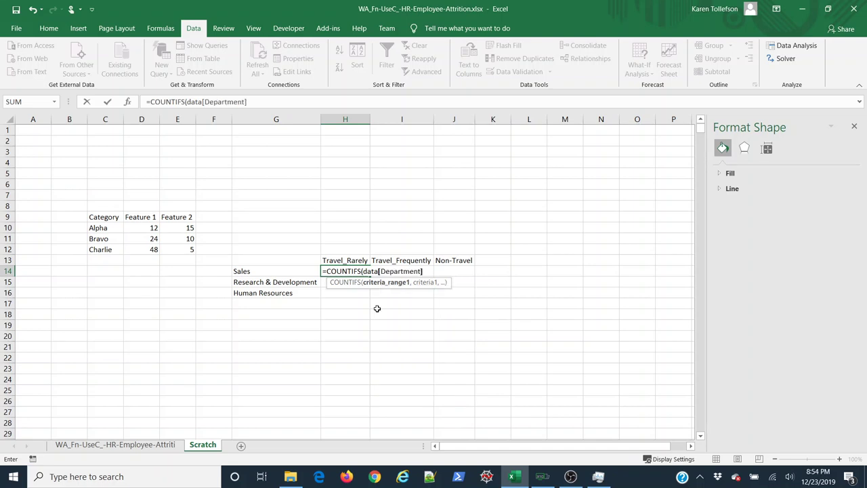
text(,)
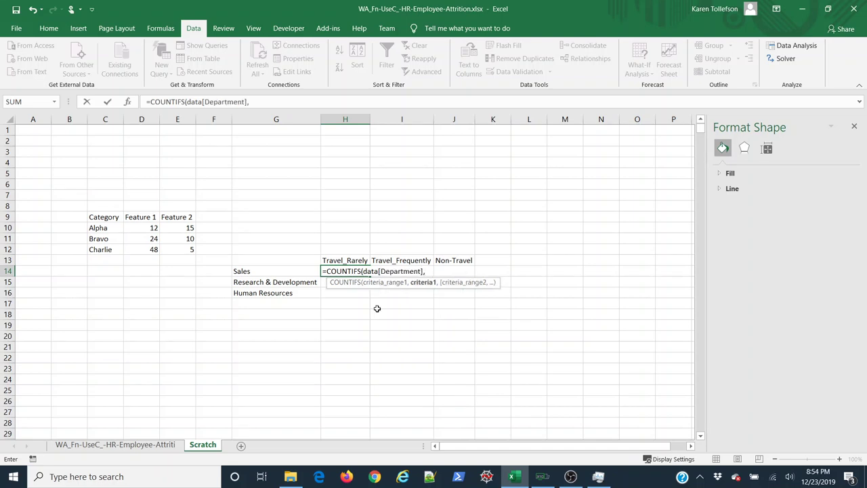
click(295, 270)
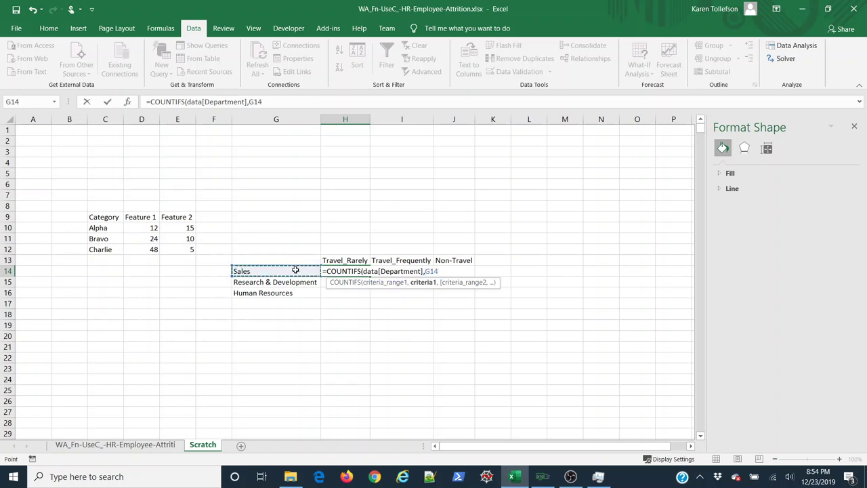
Step: Add data[BusinessTravel] matched to H13 as the second criterion and close the formula
text(,)
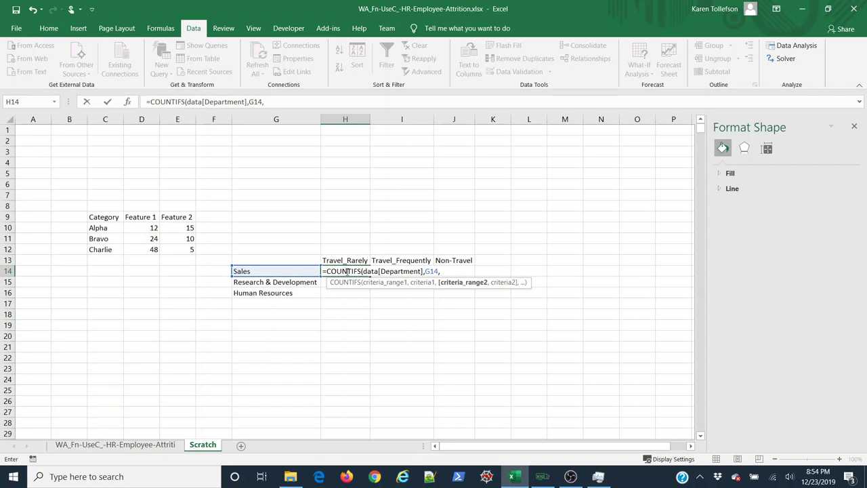
text(data)
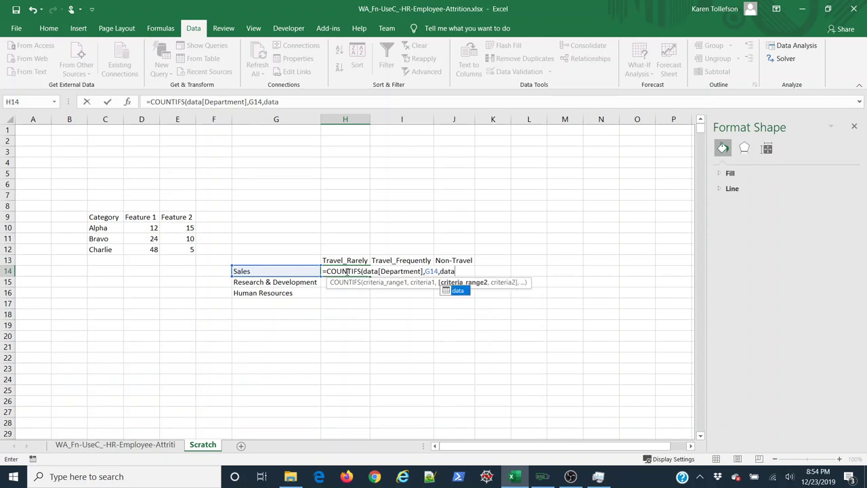
text([)
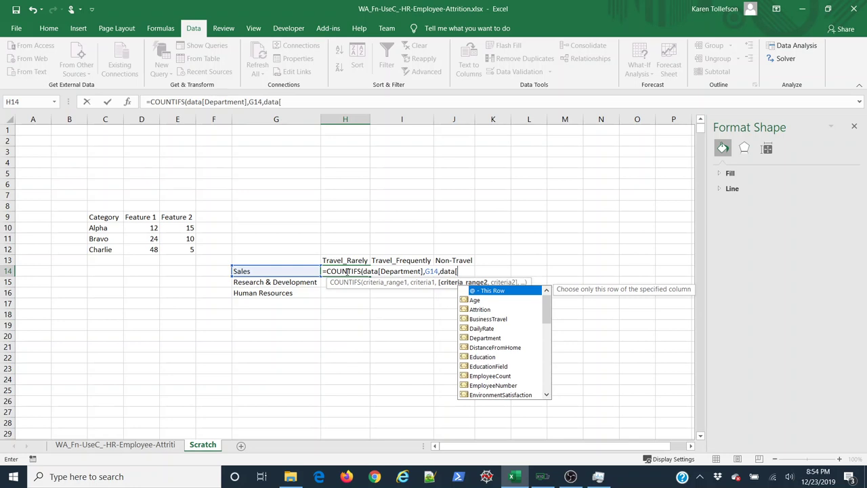
key(Down)
key(Down)
key(Down)
key(Tab)
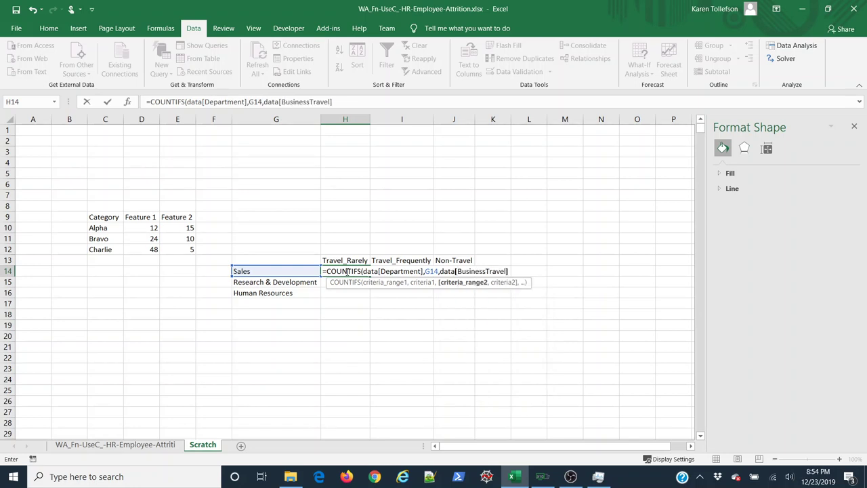
text(,)
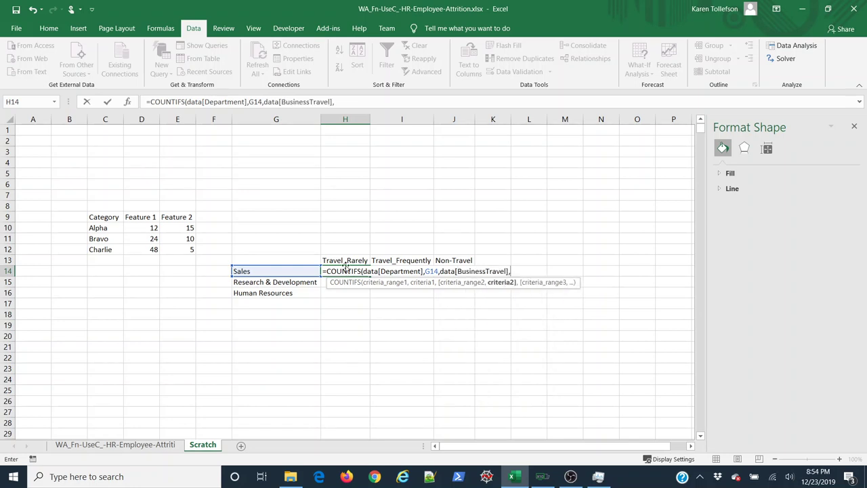
click(345, 260)
text())
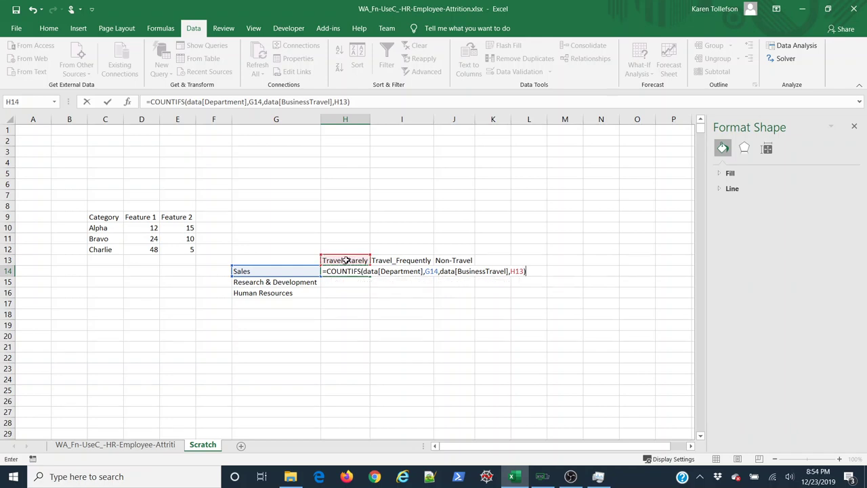
Step: Anchor the H14 references as $G14 and H$13 and commit, showing 315
click(248, 102)
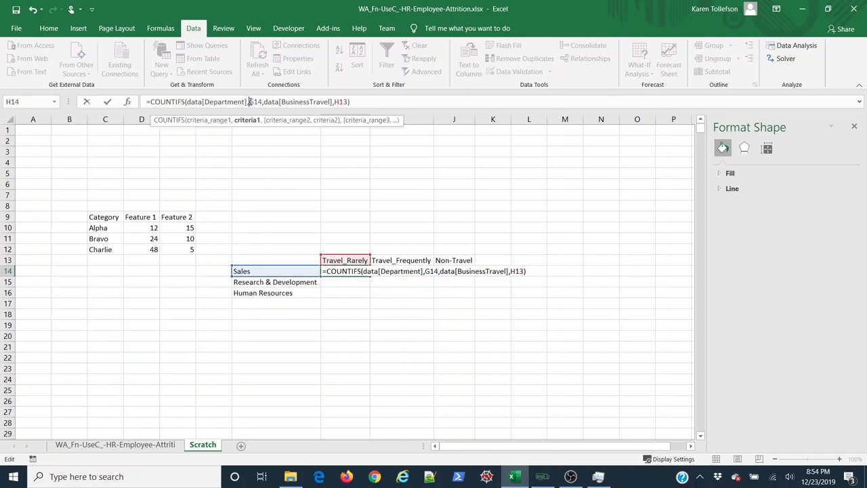
text($)
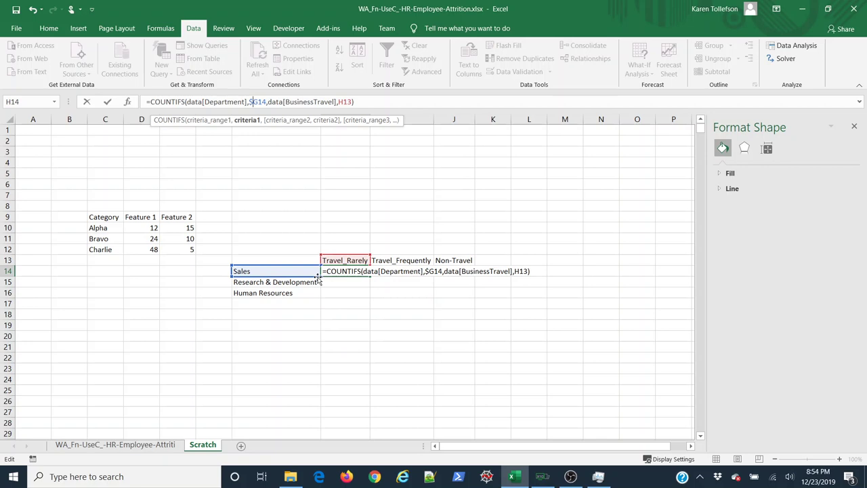
click(345, 101)
text($)
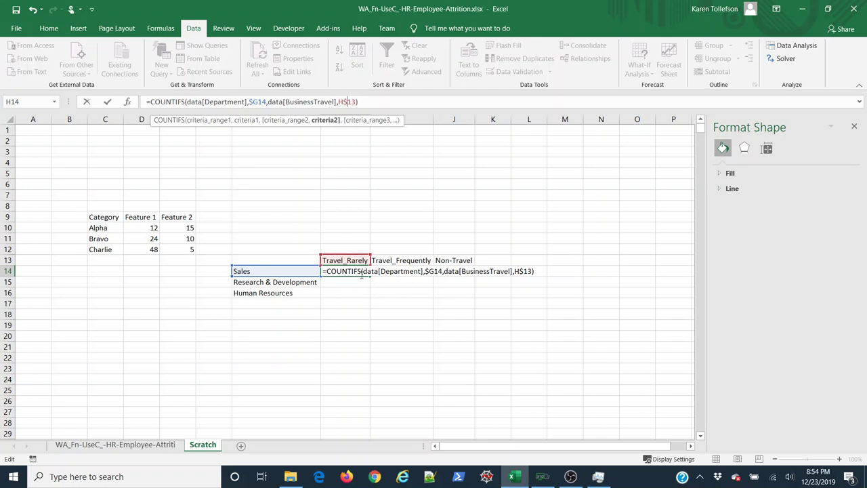
click(367, 102)
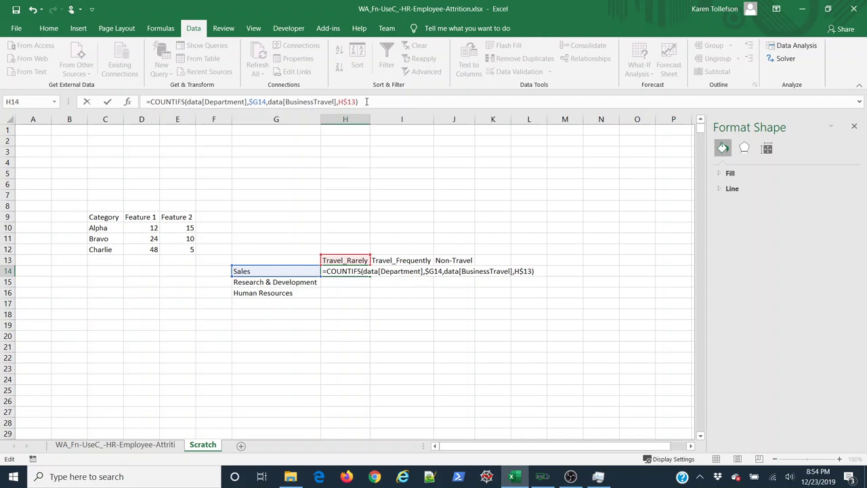
key(Return)
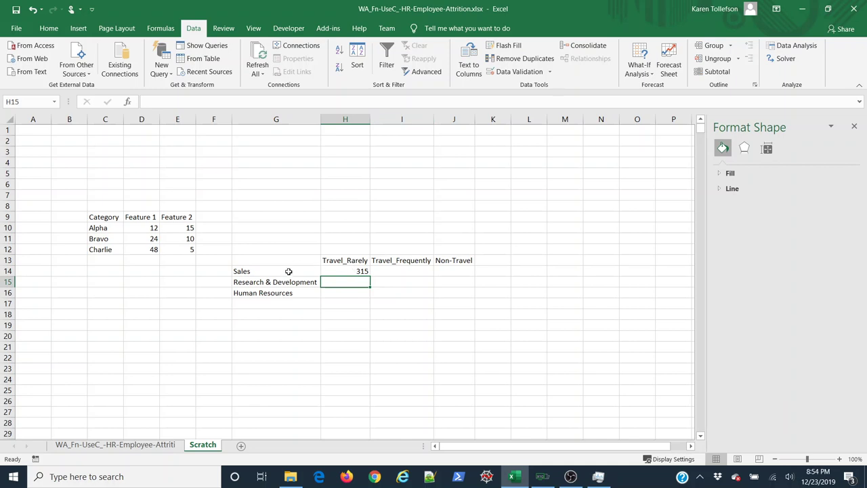
Step: Fill the H14 formula down to H16 (682, 46) and across to J14
click(358, 272)
key(ctrl+c)
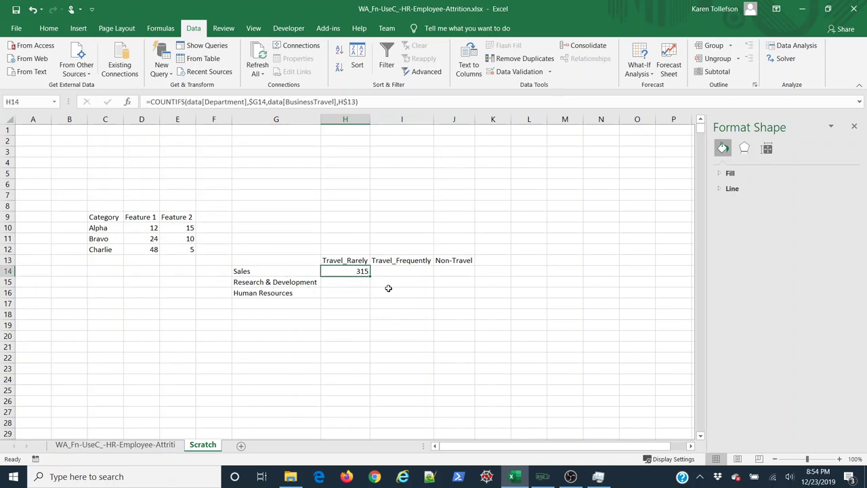
drag(371, 274, 366, 292)
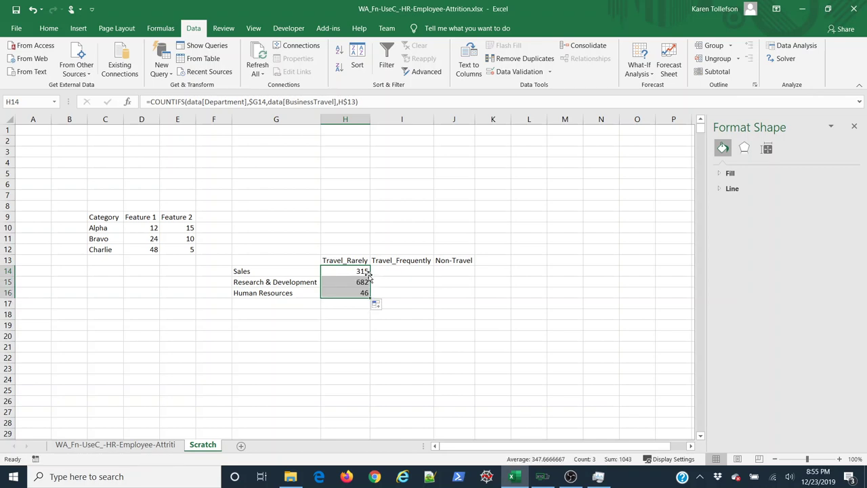
click(354, 292)
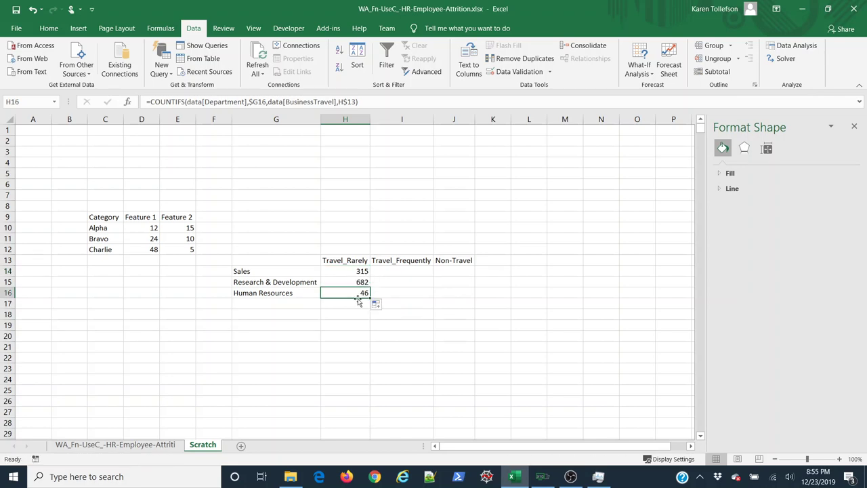
click(363, 271)
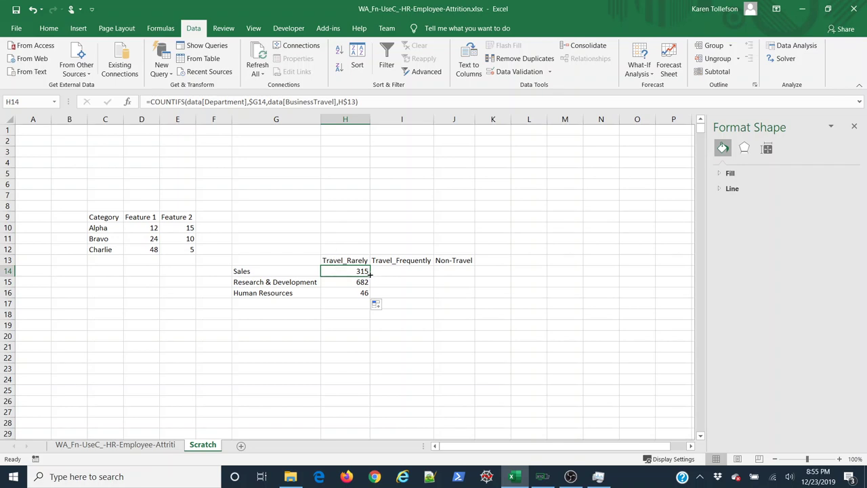
drag(370, 275, 475, 277)
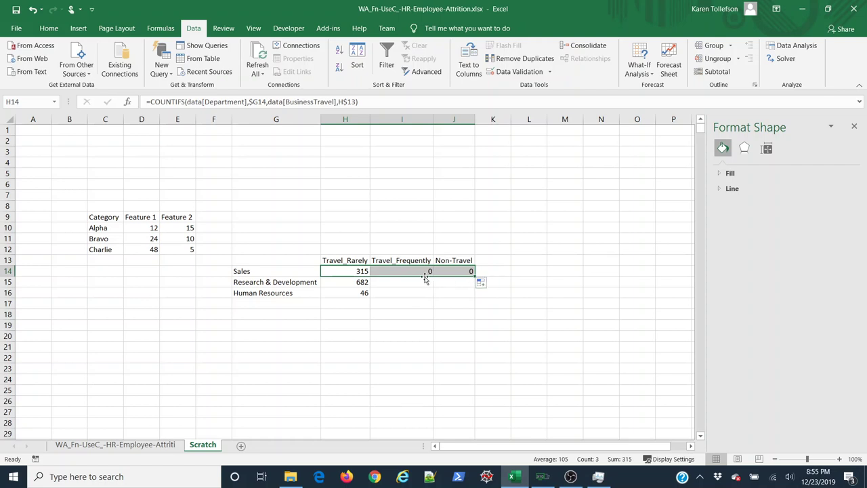
Step: Fix I14's formula to use Department and BusinessTravel columns, giving 84
click(405, 273)
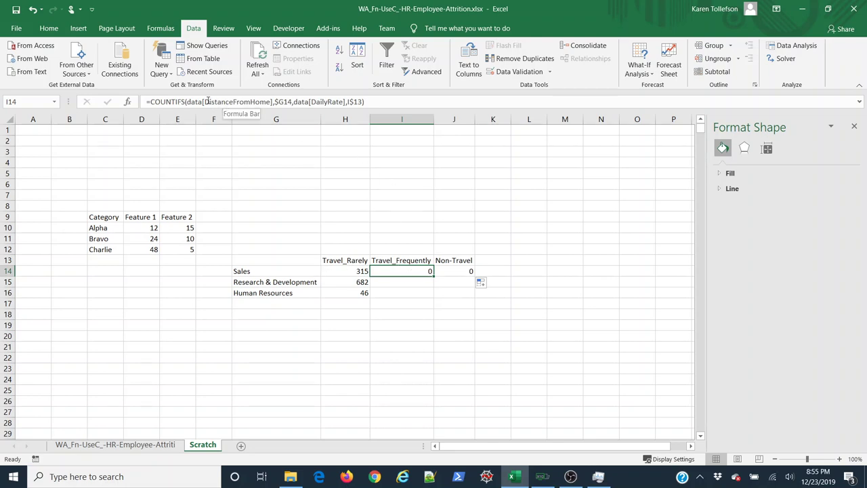
drag(205, 102, 342, 102)
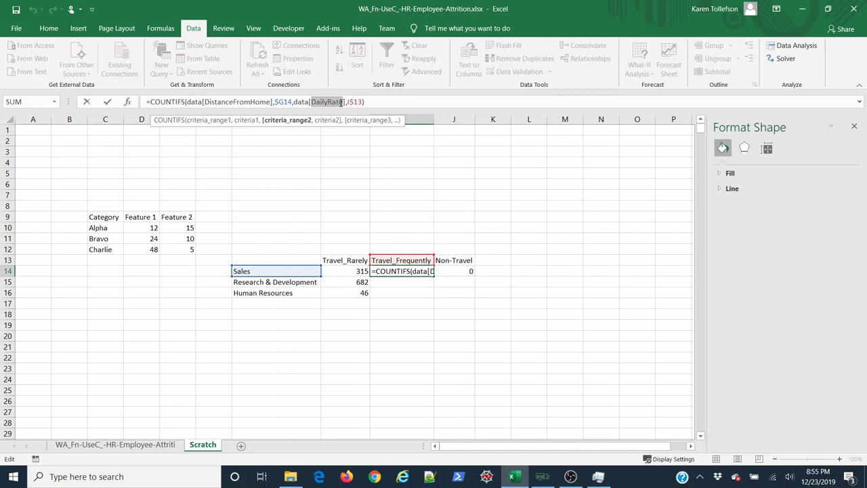
drag(271, 101, 207, 102)
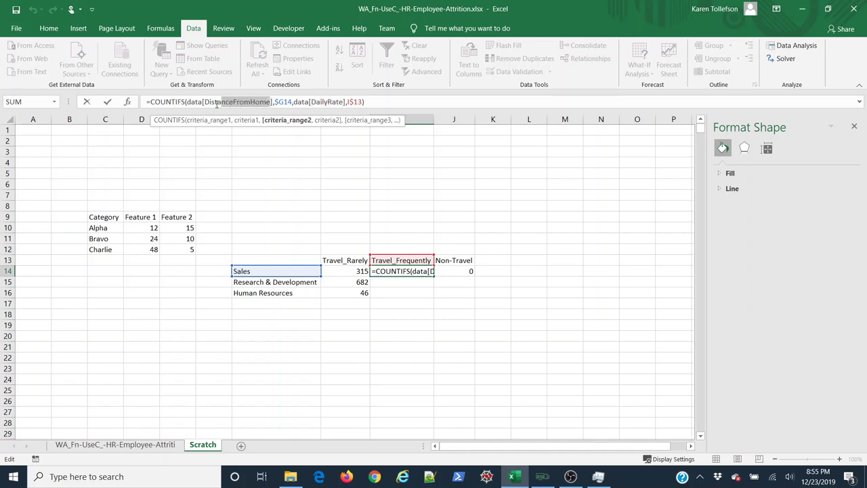
text(Department)
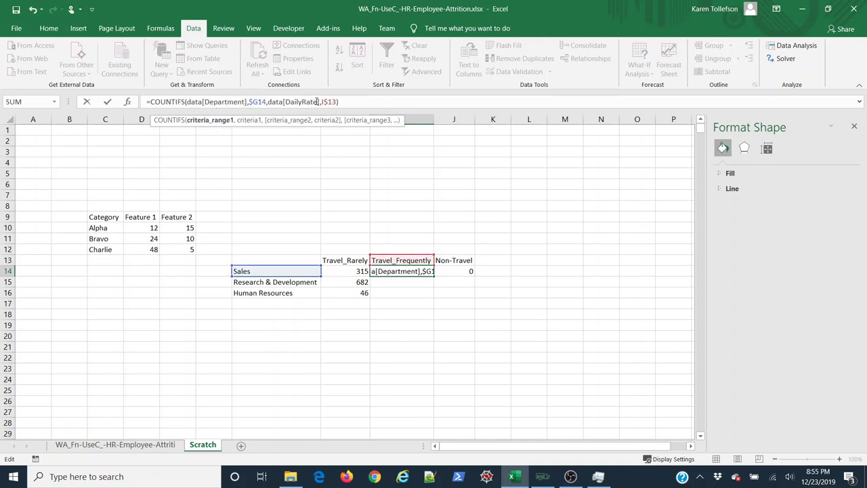
drag(317, 101, 284, 102)
text(bus)
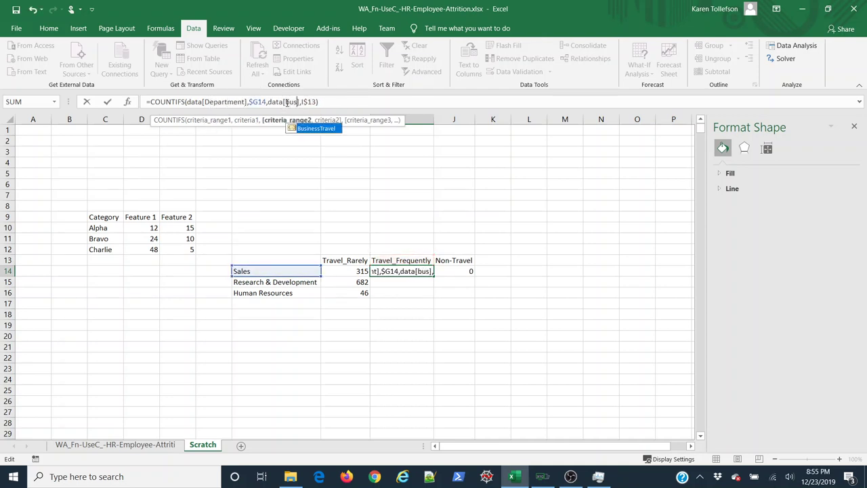
text(iness)
key(Tab)
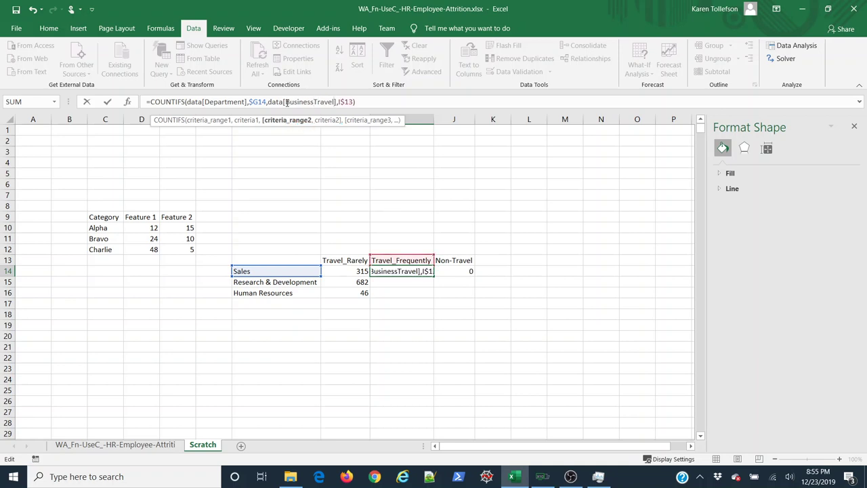
key(Return)
click(424, 271)
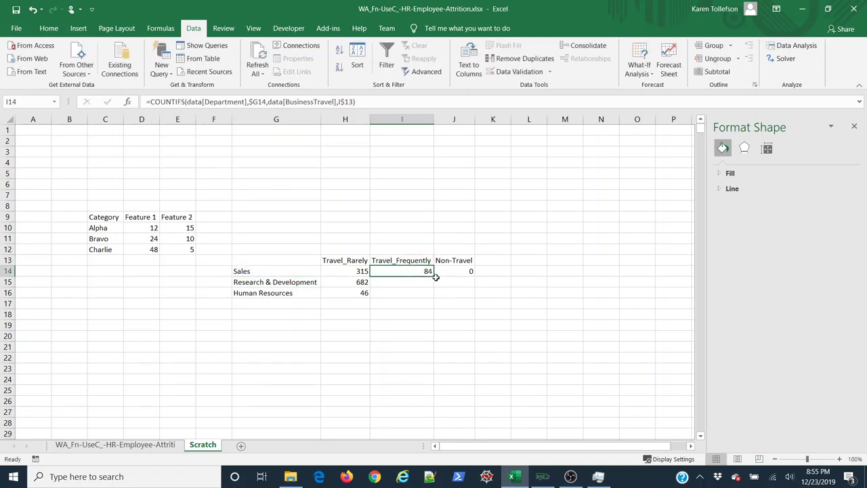
Step: Fix J14's formula to use Department and BusinessTravel columns, giving 47
click(445, 271)
drag(238, 102, 204, 102)
text(dep)
key(Tab)
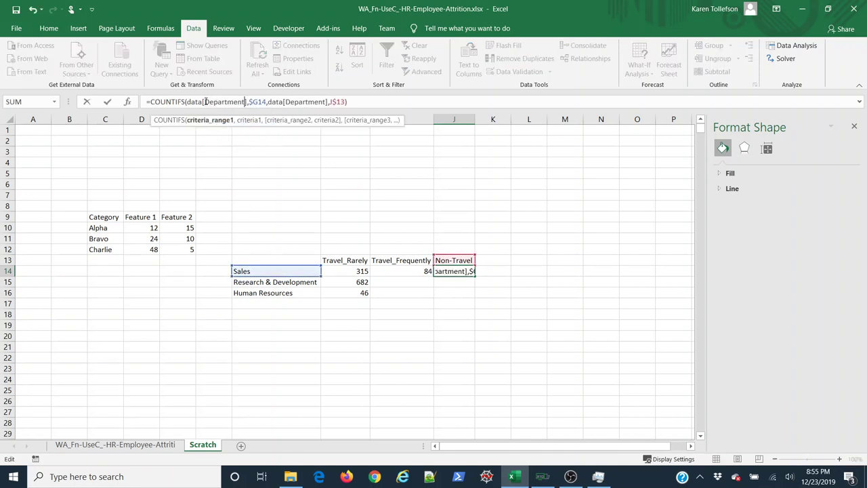
double_click(309, 102)
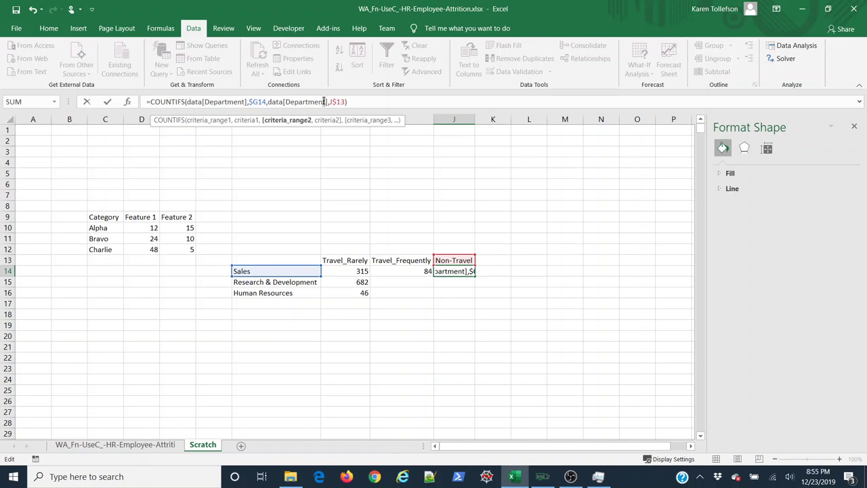
drag(326, 101, 286, 102)
text(bu)
key(Tab)
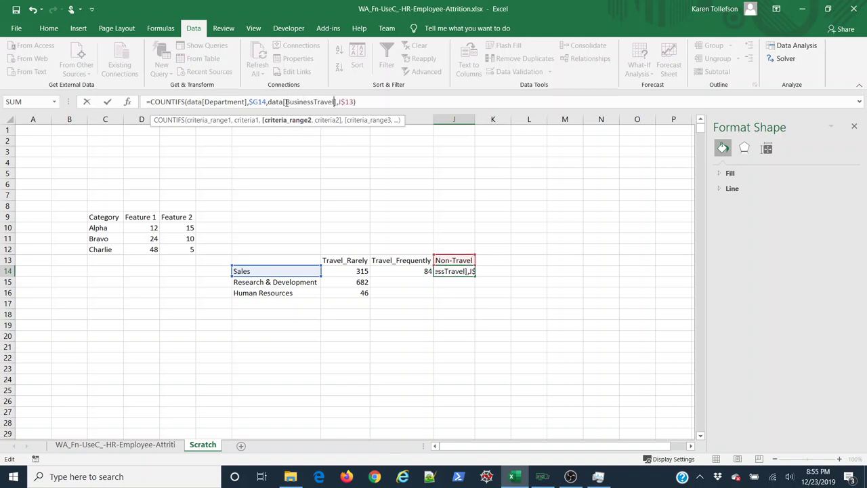
key(Return)
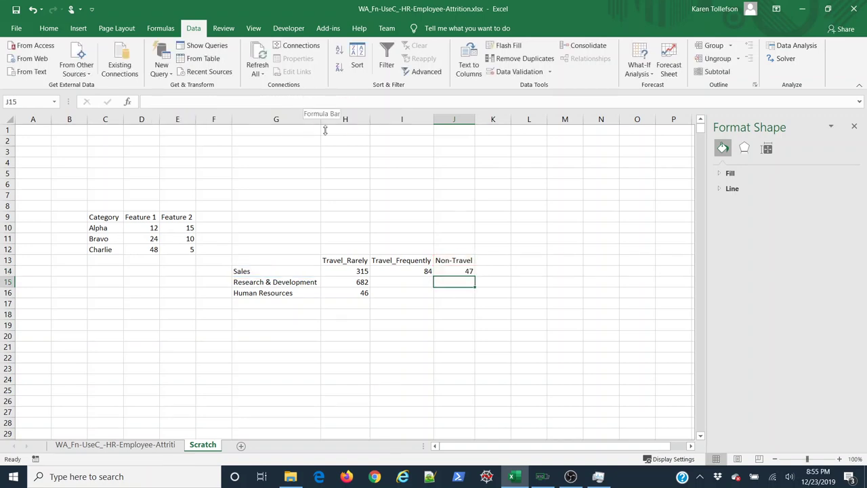
Step: Fill I14:J14 down to row 16, then chart G13:J16 as an enlarged clustered column chart
mouse_move(427, 270)
mouse_down()
mouse_move(466, 272)
mouse_move(477, 298)
mouse_up()
click(451, 328)
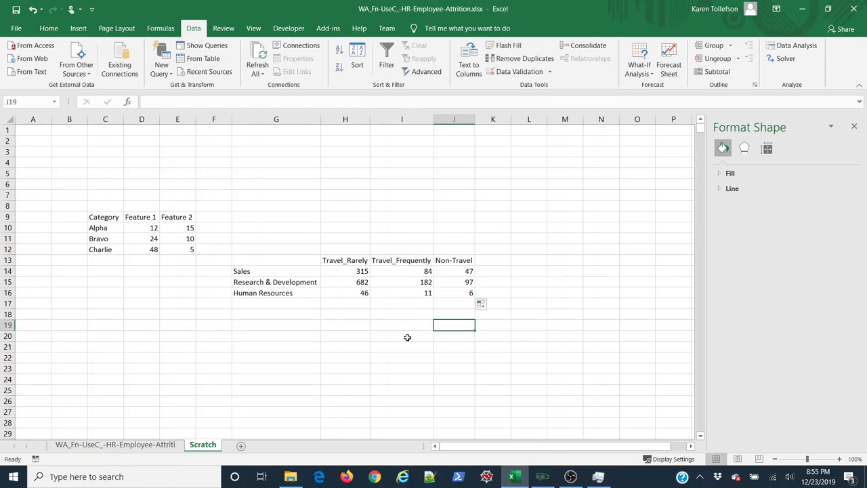
drag(297, 259, 444, 296)
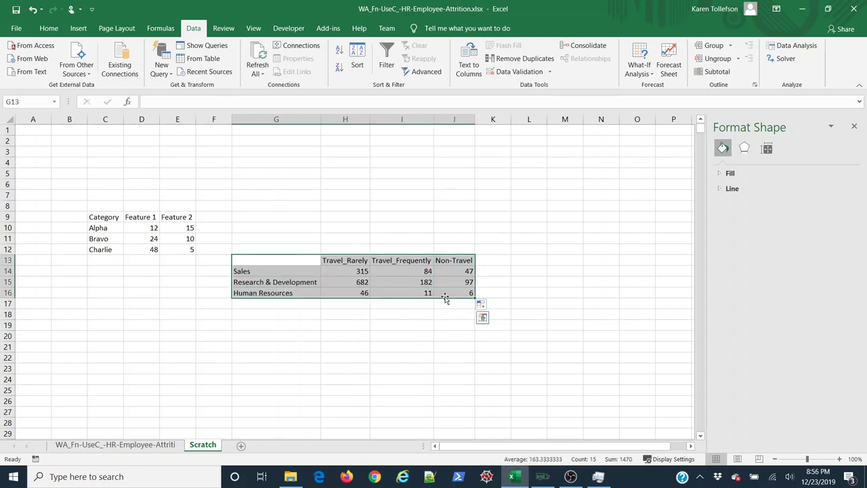
click(79, 28)
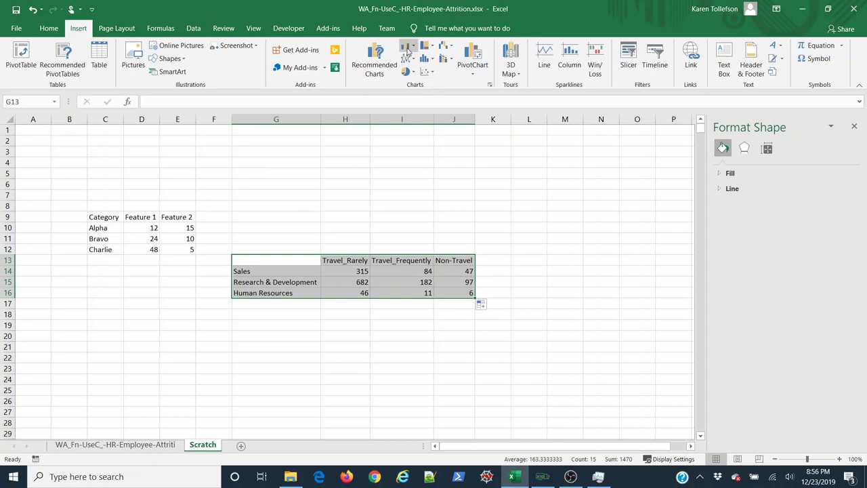
click(406, 48)
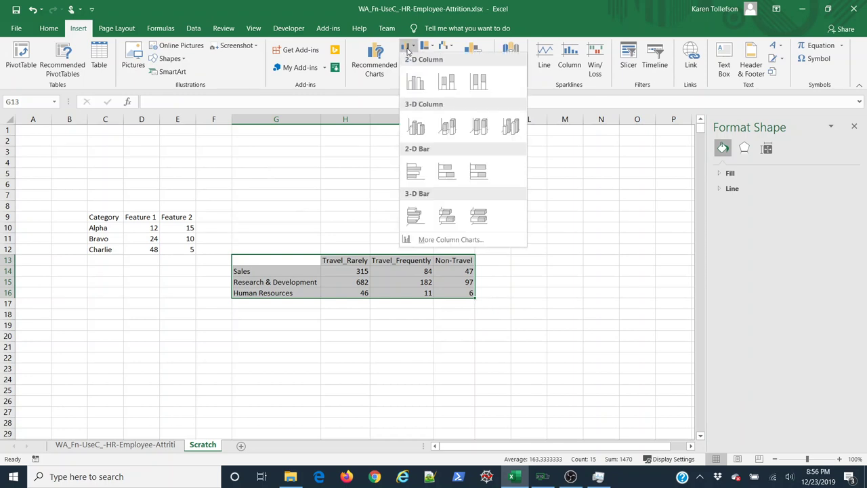
click(416, 81)
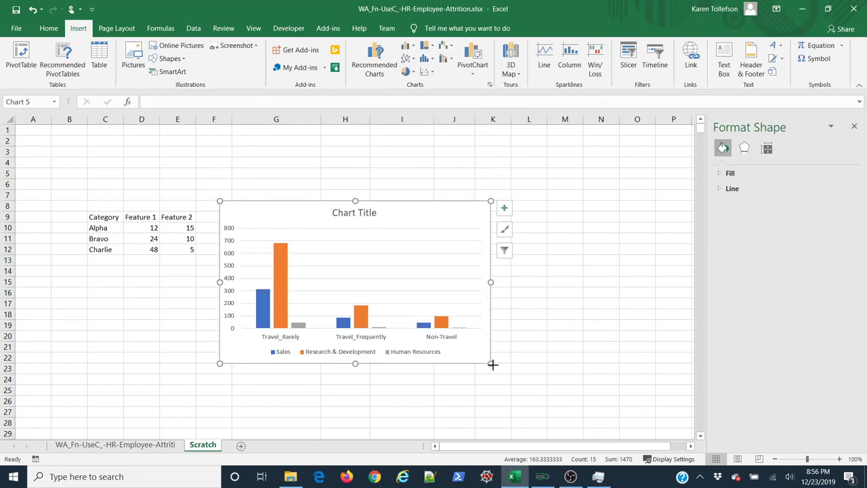
drag(490, 366, 611, 401)
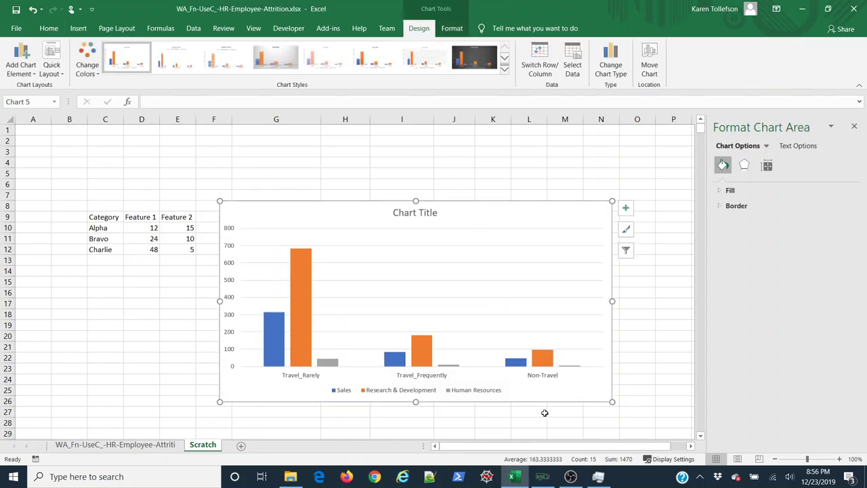